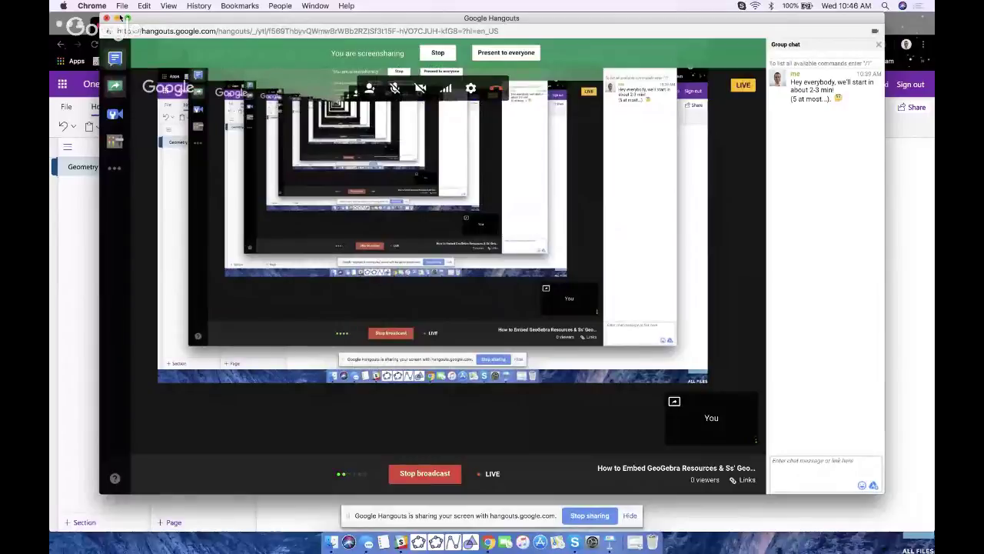
Minimize the Hangouts broadcast window to reveal the OneNote Warm Up page.
{"action": "left_click", "coordinate": [117, 17]}
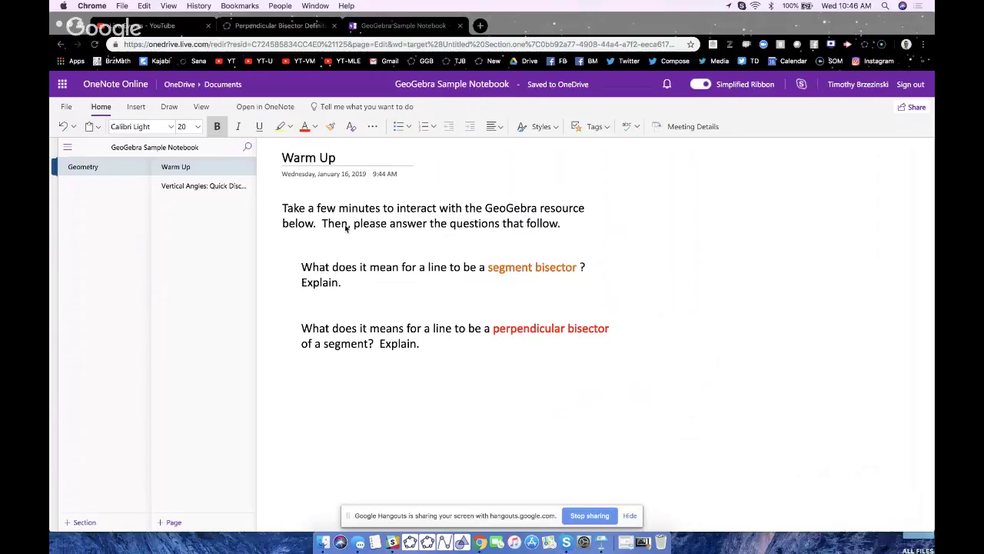
{"action": "left_click", "coordinate": [342, 223]}
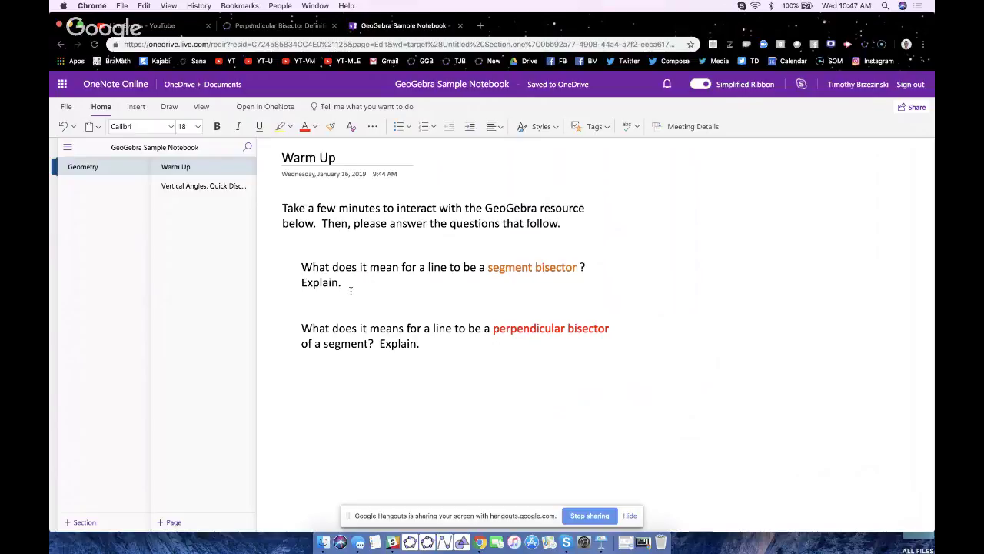
{"action": "left_click", "coordinate": [326, 242]}
Copy the Perpendicular Bisector Definition activity's OneNote share link, then close the share dialog.
{"action": "left_click", "coordinate": [298, 26]}
{"action": "scroll", "coordinate": [622, 279], "scroll_direction": "down", "scroll_amount": 2}
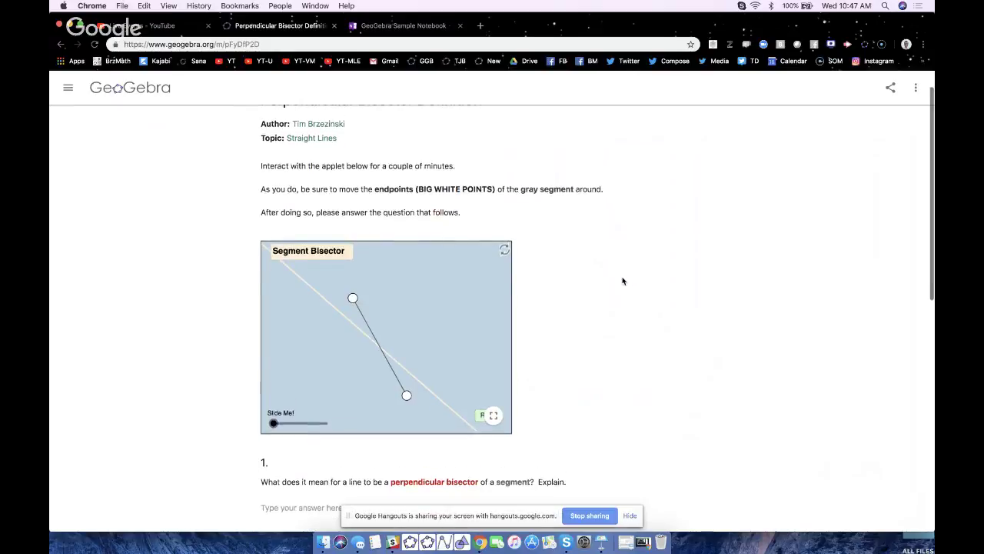
{"action": "scroll", "coordinate": [623, 281], "scroll_direction": "up", "scroll_amount": 2}
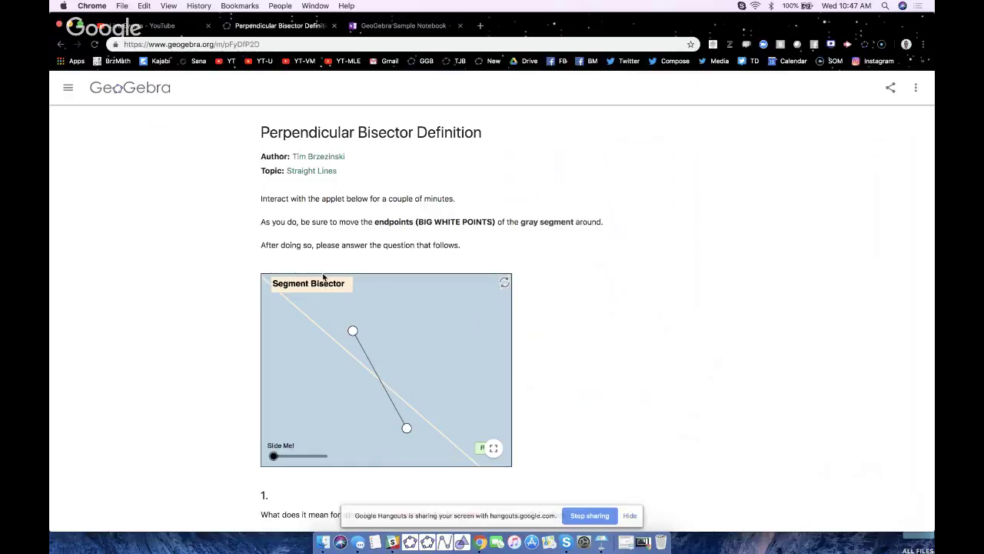
{"action": "left_click", "coordinate": [890, 90]}
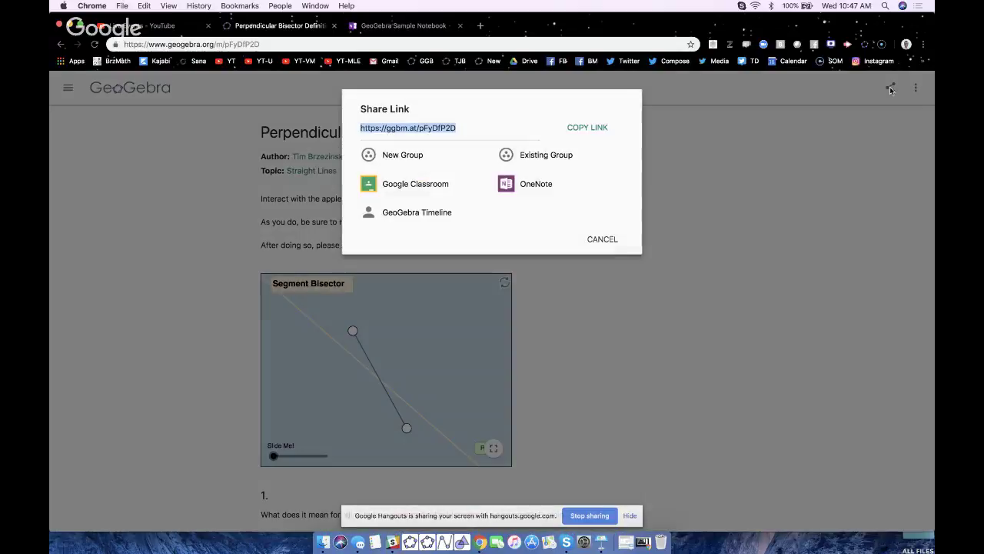
{"action": "left_click", "coordinate": [534, 186]}
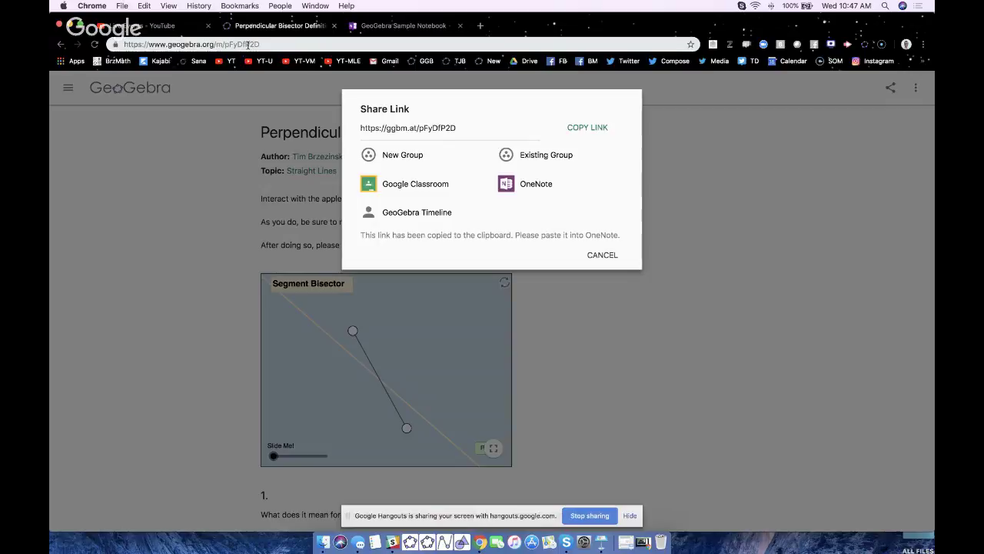
{"action": "left_click", "coordinate": [705, 331]}
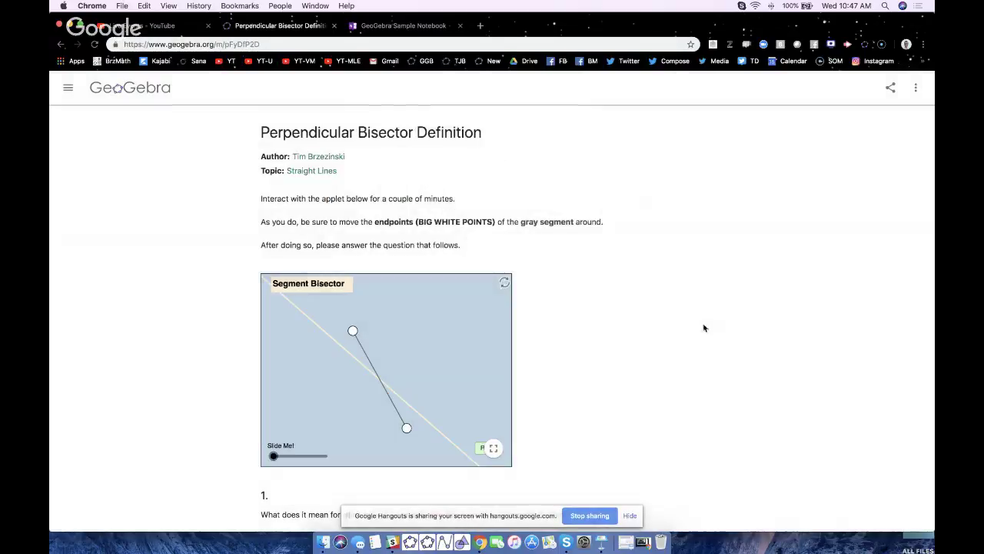
Paste the GeoGebra link on the Warm Up page's blank line so the Segment Bisector applet embeds.
{"action": "left_click", "coordinate": [411, 29]}
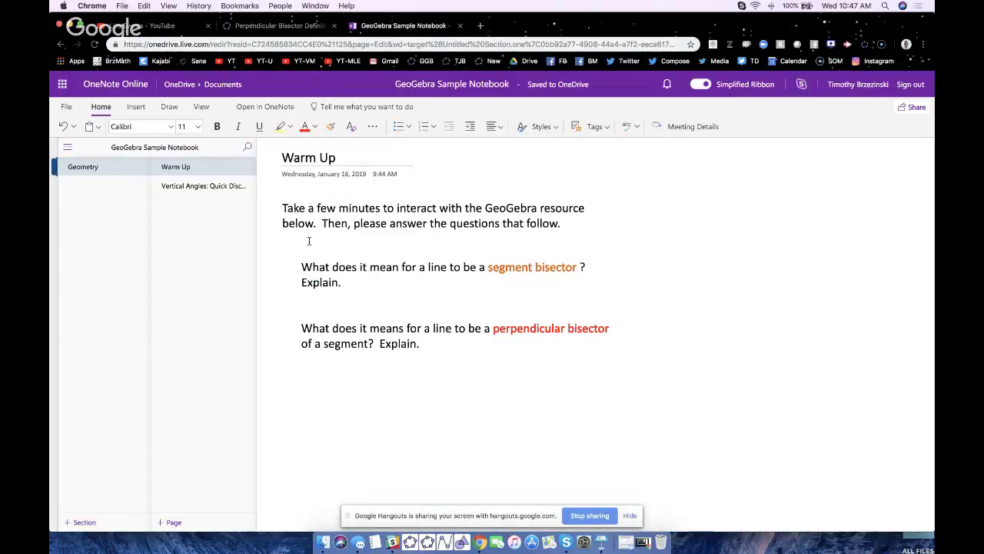
{"action": "key", "text": "cmd+v"}
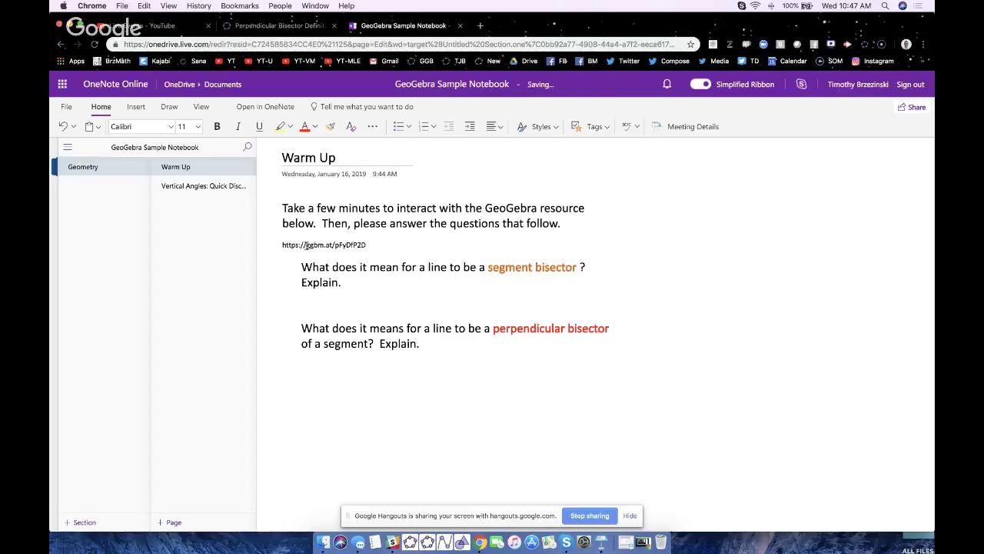
{"action": "key", "text": "Return"}
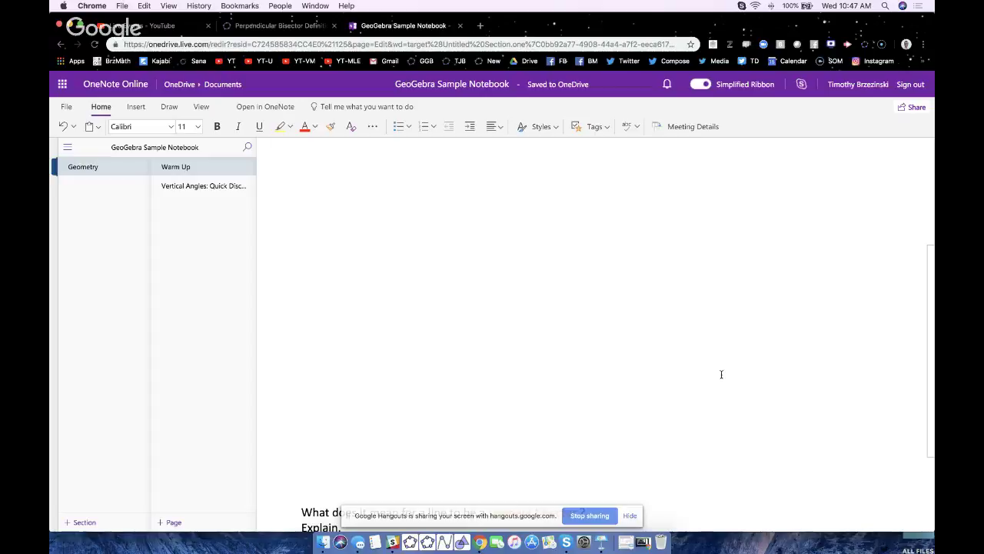
{"action": "scroll", "coordinate": [721, 374], "scroll_direction": "up", "scroll_amount": 3}
{"action": "scroll", "coordinate": [721, 374], "scroll_direction": "down", "scroll_amount": 5}
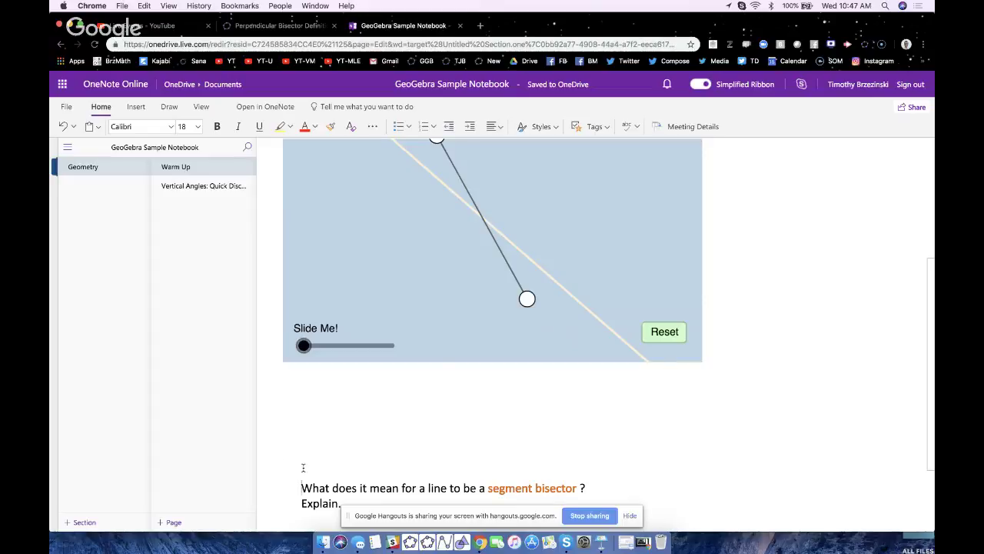
{"action": "scroll", "coordinate": [719, 414], "scroll_direction": "up", "scroll_amount": 1}
{"action": "scroll", "coordinate": [719, 415], "scroll_direction": "up", "scroll_amount": 2}
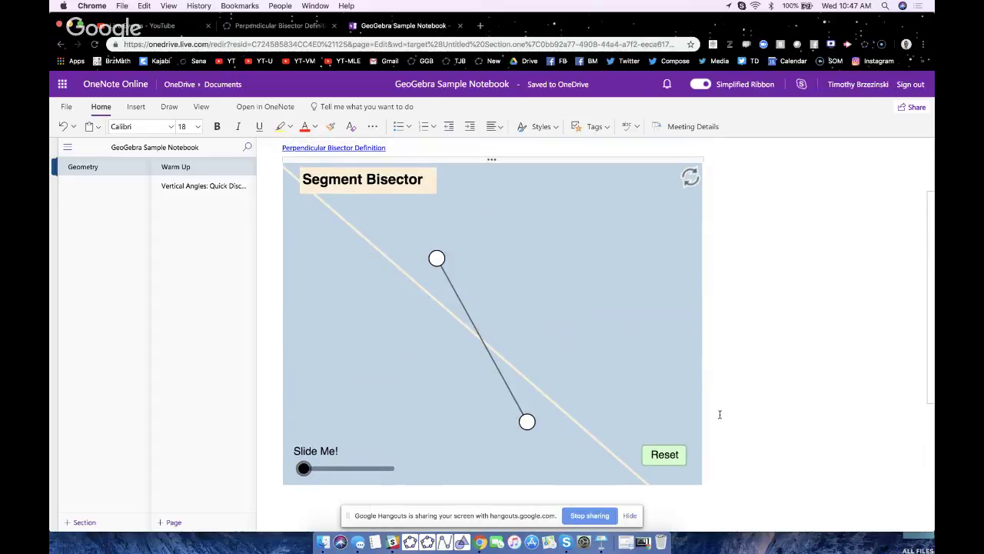
Drag Slide Me!, reset, then drag Now Slide Me Slowly! to rotate the bisector to vertical.
{"action": "left_click_drag", "start_coordinate": [303, 467], "coordinate": [391, 480]}
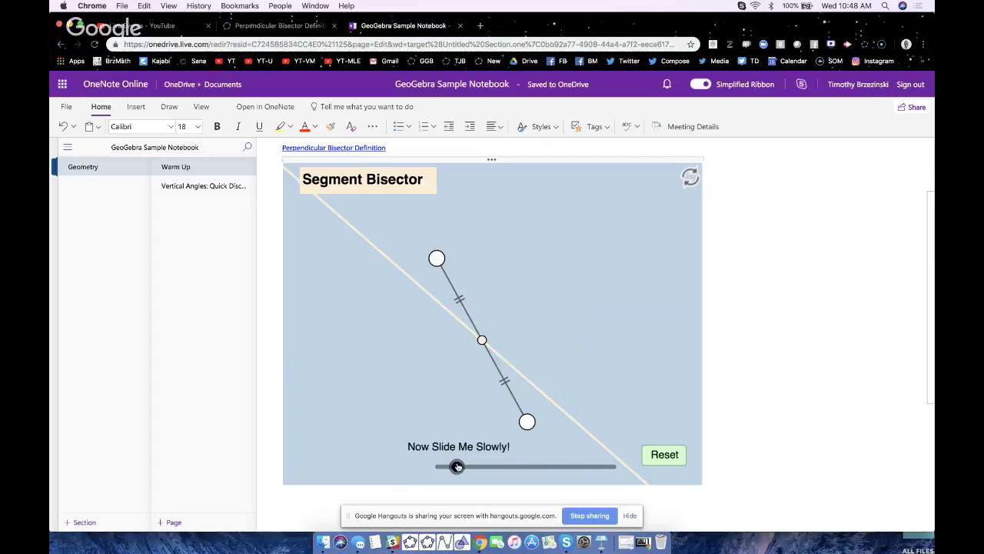
{"action": "mouse_move", "coordinate": [457, 466]}
{"action": "left_mouse_down"}
{"action": "mouse_move", "coordinate": [504, 477]}
{"action": "mouse_move", "coordinate": [421, 468]}
{"action": "mouse_move", "coordinate": [457, 468]}
{"action": "left_mouse_up"}
{"action": "left_click", "coordinate": [661, 454]}
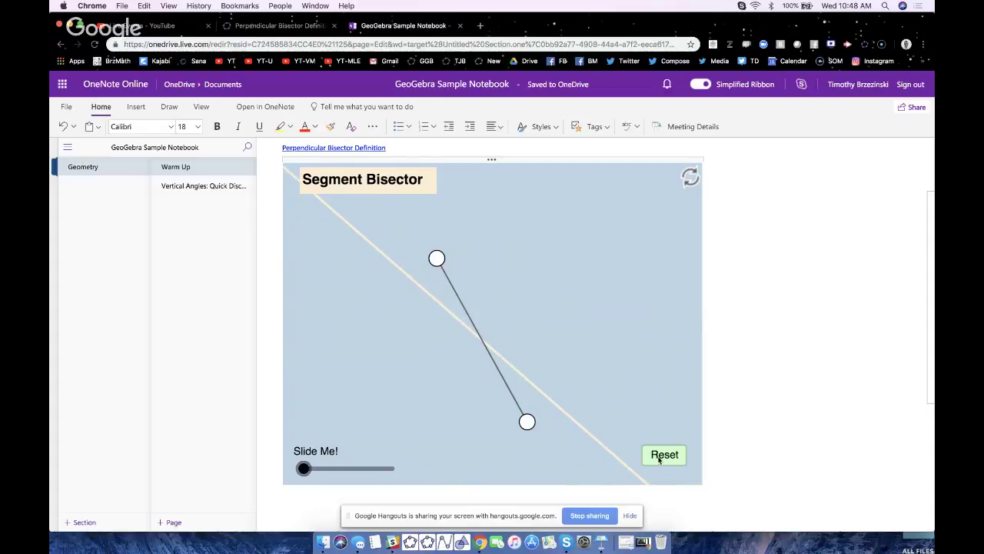
{"action": "left_click_drag", "start_coordinate": [306, 468], "coordinate": [391, 485]}
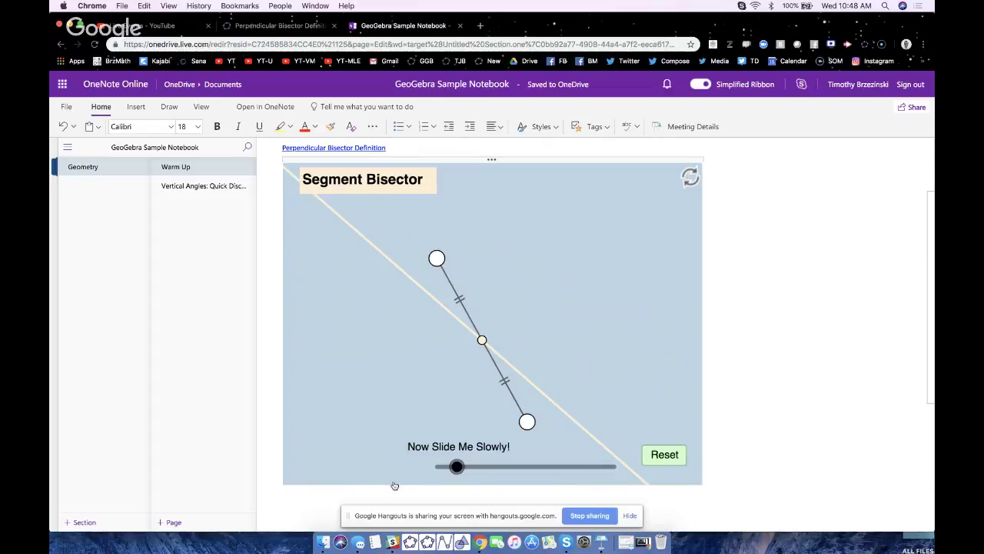
{"action": "left_click_drag", "start_coordinate": [457, 467], "coordinate": [525, 477]}
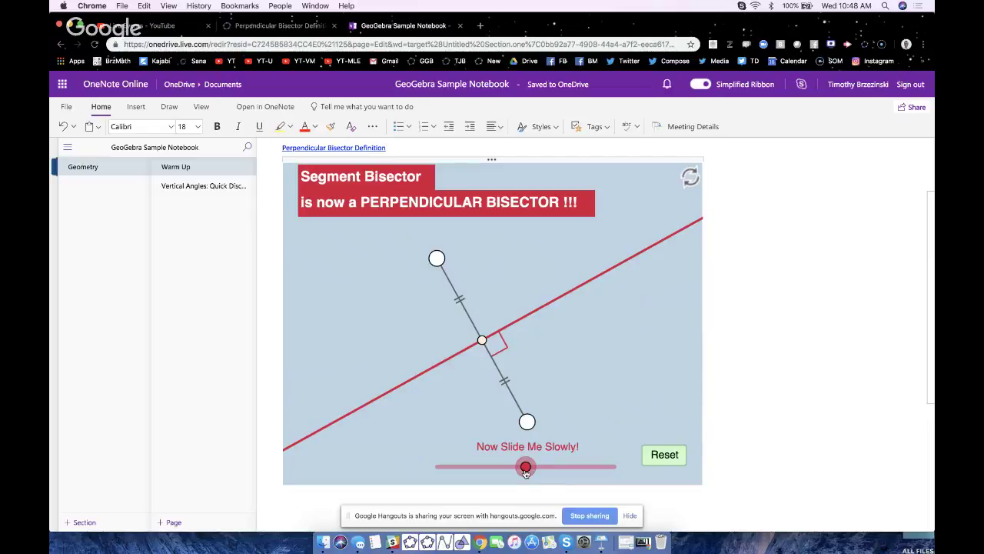
{"action": "left_click_drag", "start_coordinate": [525, 476], "coordinate": [587, 472]}
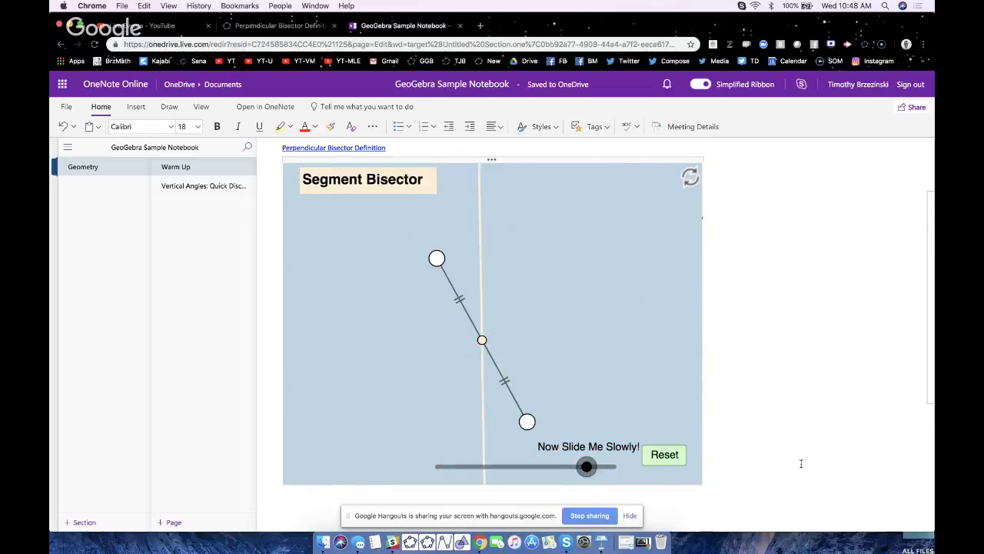
Start a new line below the second question and reset the Segment Bisector applet.
{"action": "scroll", "coordinate": [800, 463], "scroll_direction": "down", "scroll_amount": 5}
{"action": "scroll", "coordinate": [800, 463], "scroll_direction": "up", "scroll_amount": 4}
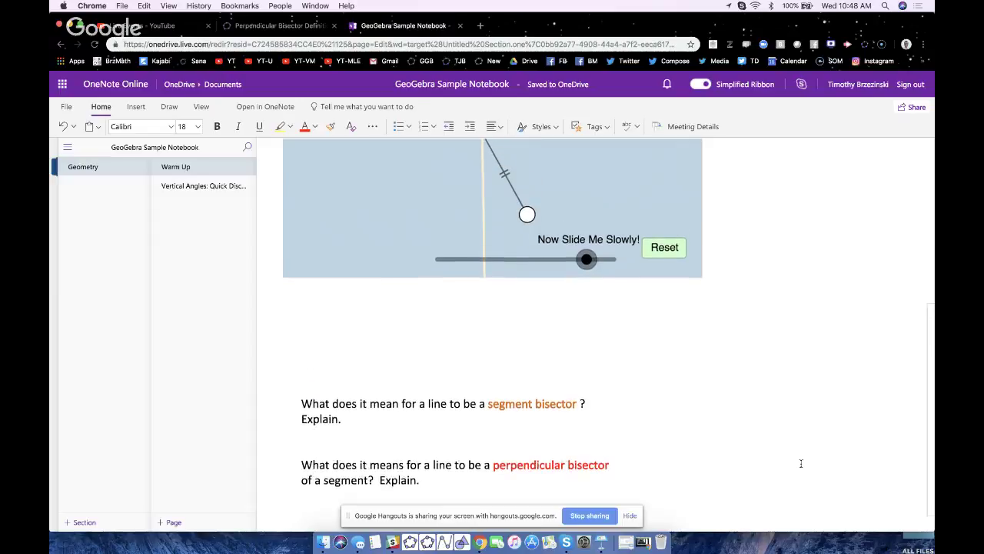
{"action": "scroll", "coordinate": [801, 462], "scroll_direction": "up", "scroll_amount": 1}
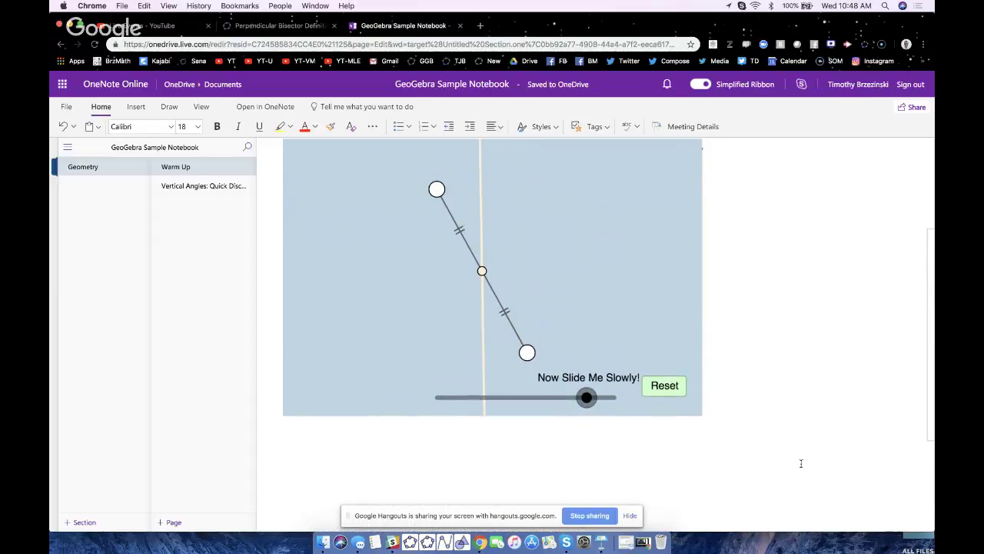
{"action": "scroll", "coordinate": [800, 463], "scroll_direction": "down", "scroll_amount": 4}
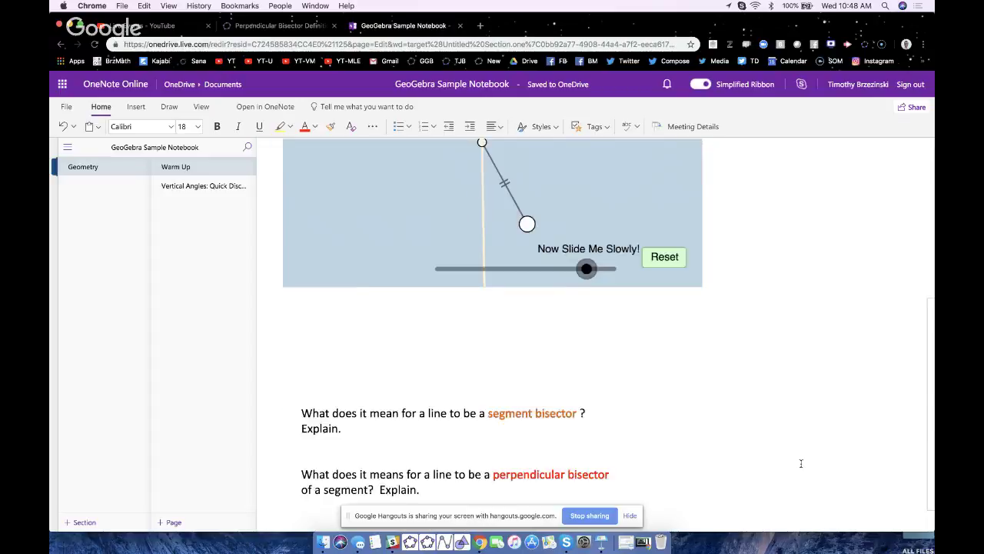
{"action": "scroll", "coordinate": [428, 397], "scroll_direction": "down", "scroll_amount": 1}
{"action": "left_click", "coordinate": [429, 418]}
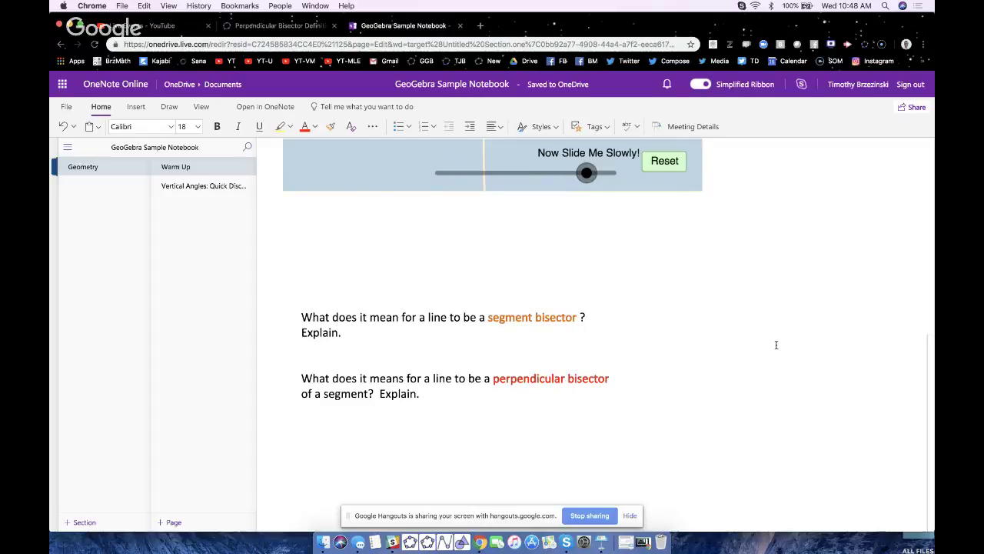
{"action": "scroll", "coordinate": [776, 344], "scroll_direction": "up", "scroll_amount": 5}
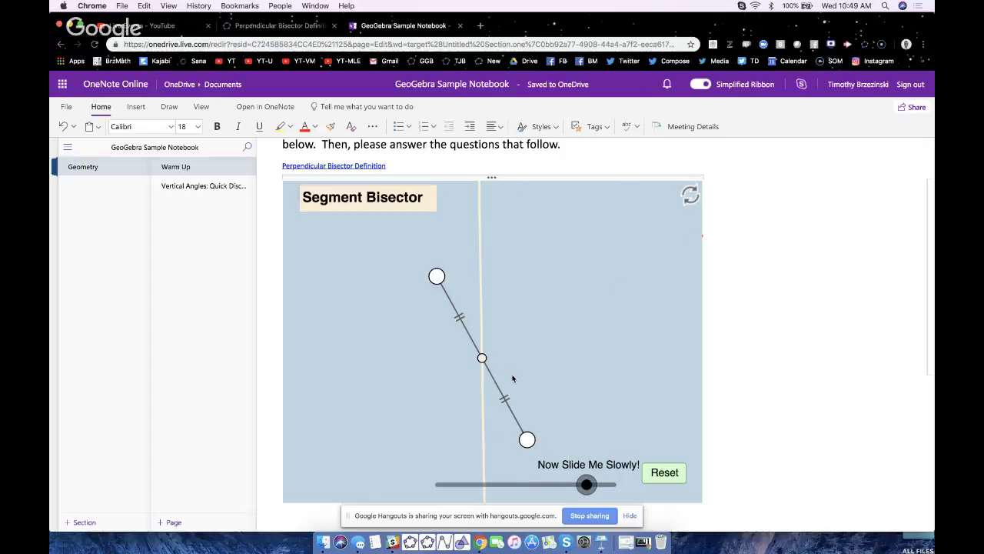
{"action": "left_click", "coordinate": [689, 196]}
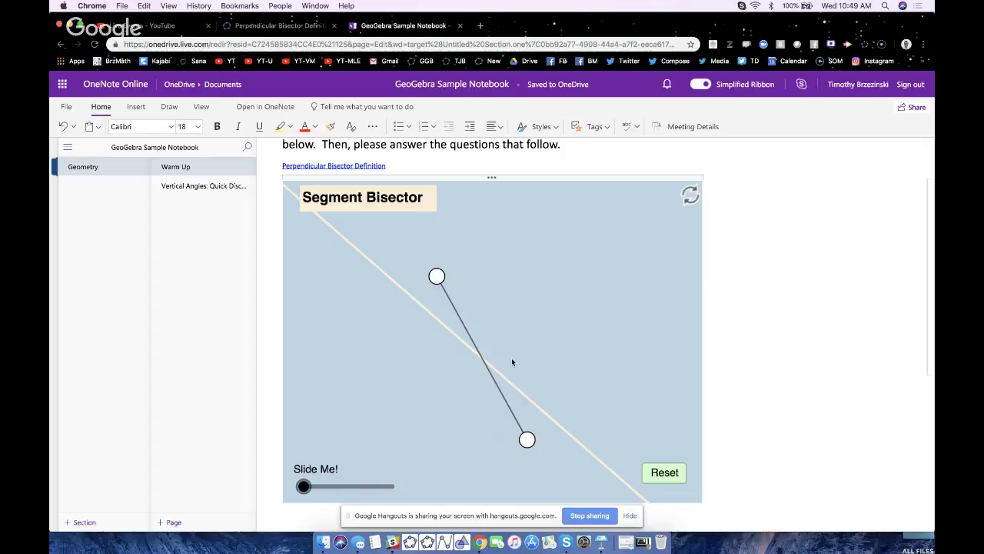
Switch to the Vertical Angles: Quick Discovery page in the page list.
{"action": "left_click", "coordinate": [180, 189]}
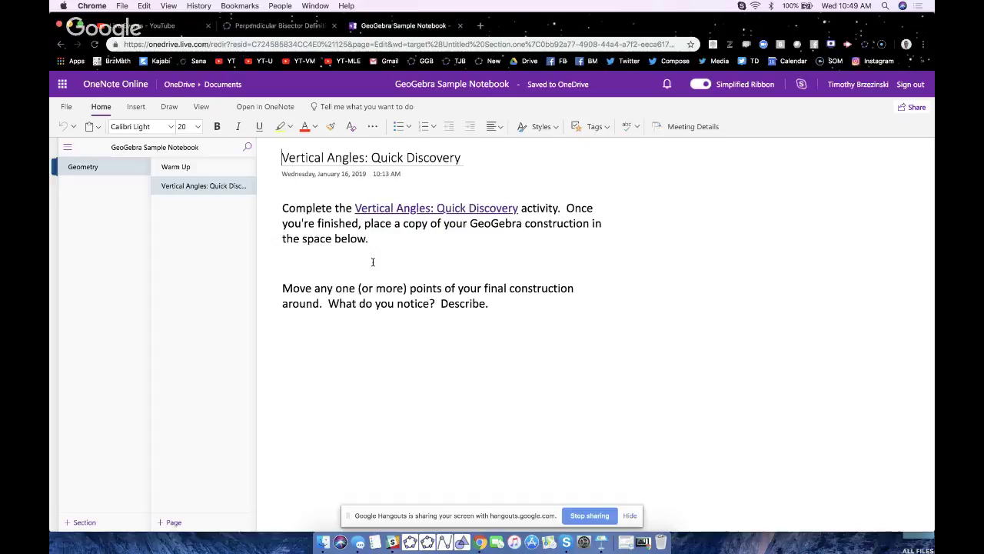
Draw line AB and a second line CD crossing it in GeoGebra.
{"action": "left_click", "coordinate": [373, 262]}
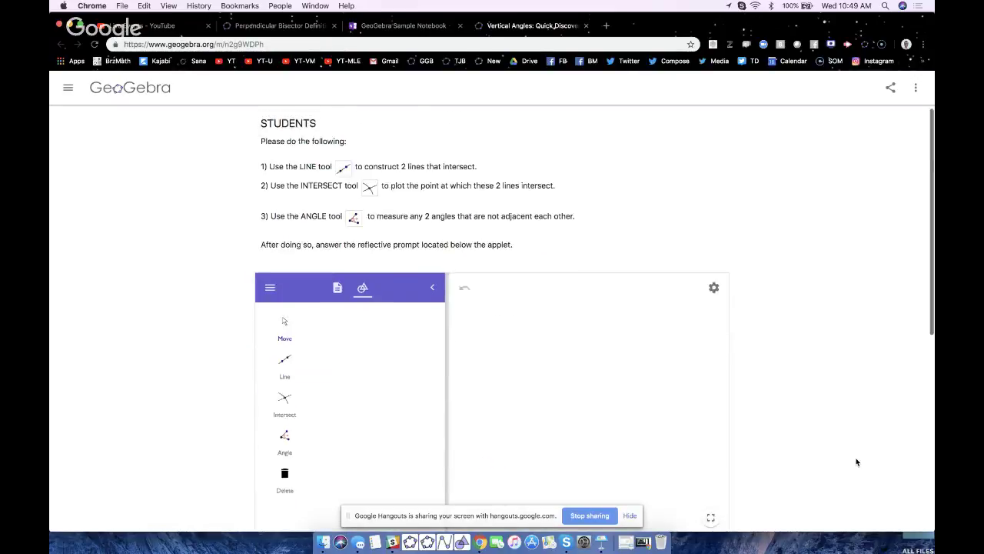
{"action": "scroll", "coordinate": [858, 461], "scroll_direction": "down", "scroll_amount": 2}
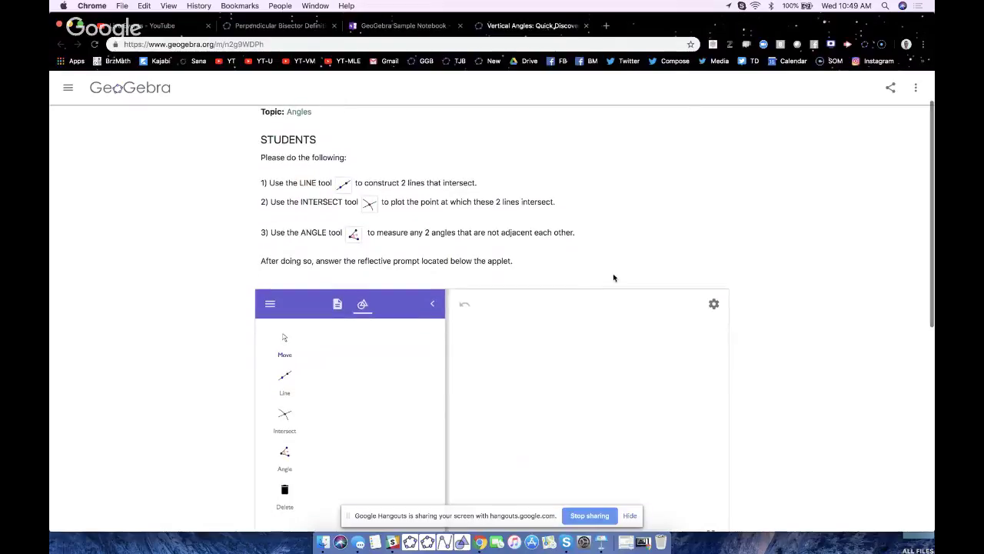
{"action": "scroll", "coordinate": [775, 292], "scroll_direction": "down", "scroll_amount": 4}
{"action": "scroll", "coordinate": [775, 291], "scroll_direction": "up", "scroll_amount": 1}
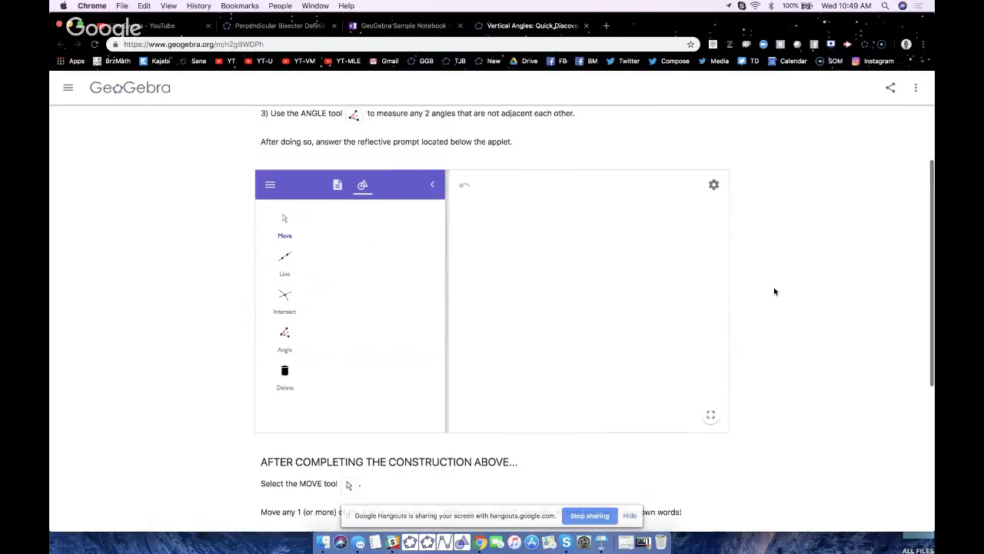
{"action": "scroll", "coordinate": [775, 292], "scroll_direction": "up", "scroll_amount": 1}
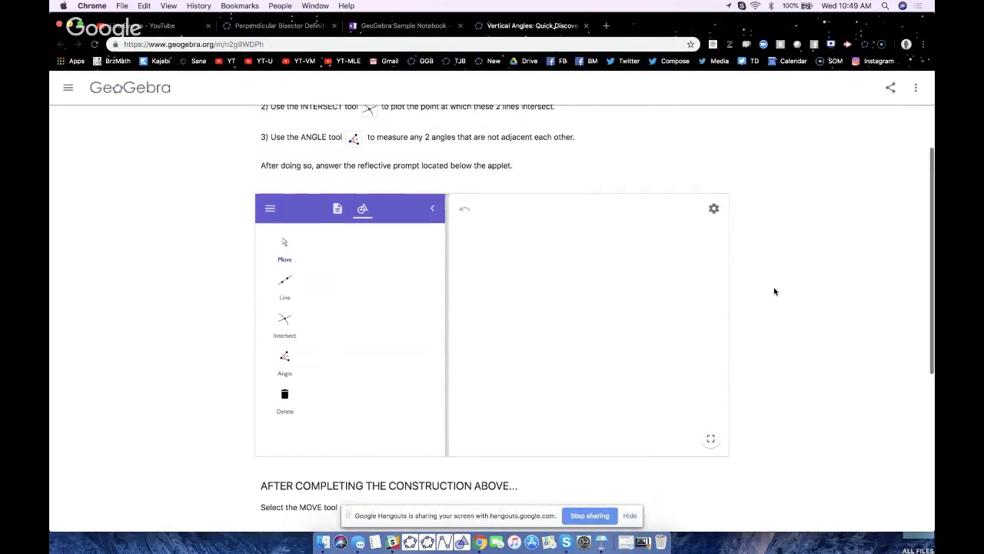
{"action": "left_click", "coordinate": [285, 286]}
{"action": "left_click", "coordinate": [488, 278]}
{"action": "left_click", "coordinate": [647, 408]}
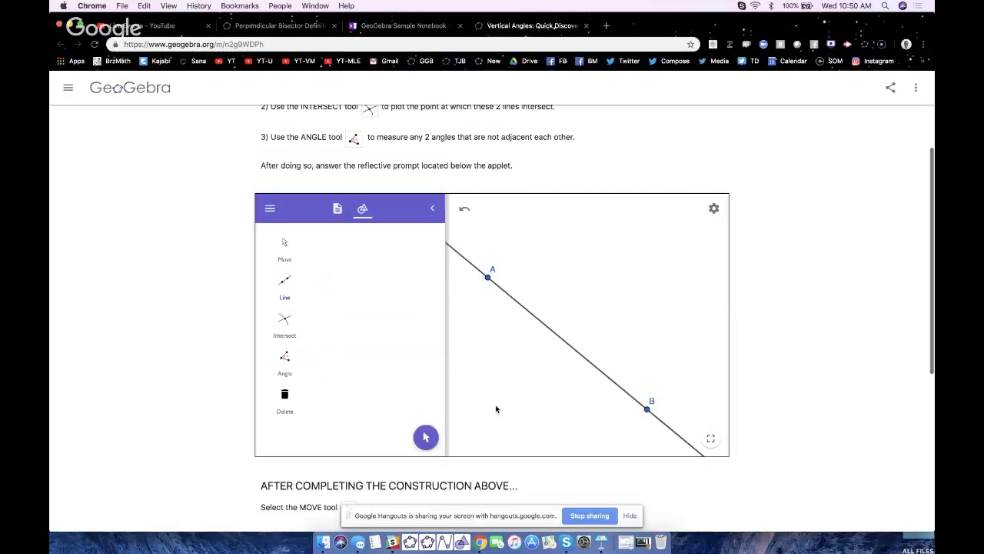
{"action": "left_click", "coordinate": [497, 424]}
{"action": "left_click", "coordinate": [653, 231]}
Mark intersection E and measure vertical angles DEA and CEB, both 89.27°.
{"action": "left_click", "coordinate": [285, 318]}
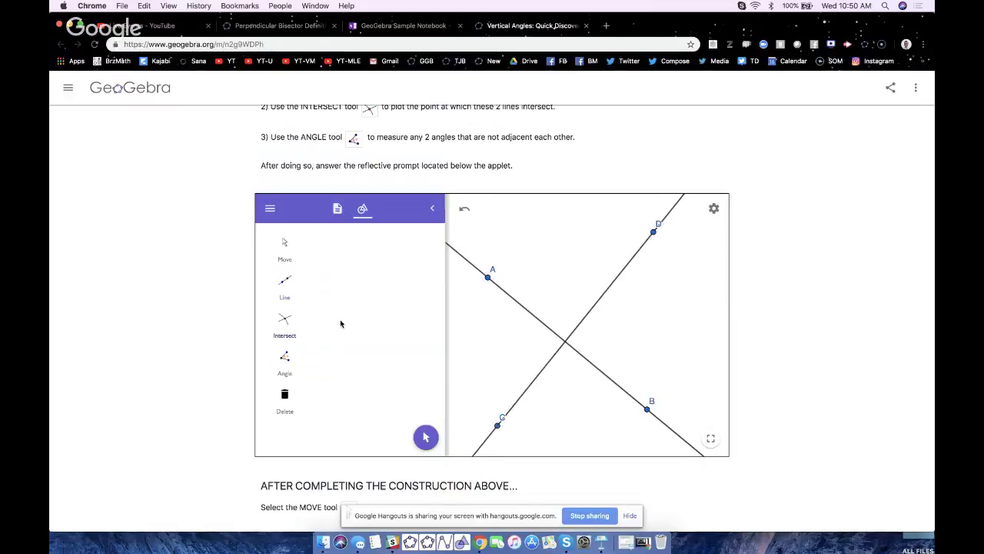
{"action": "left_click", "coordinate": [565, 341]}
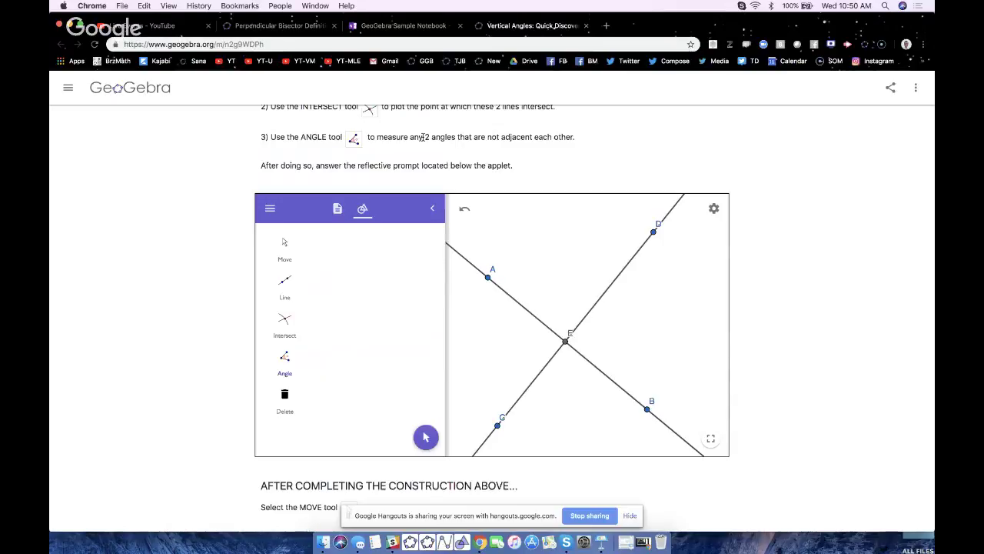
{"action": "left_click", "coordinate": [654, 232]}
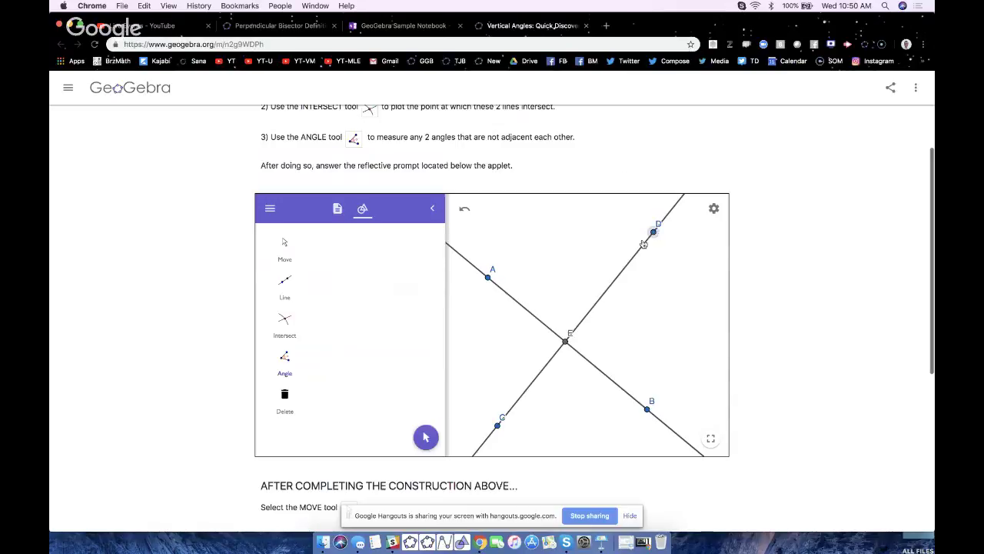
{"action": "left_click", "coordinate": [566, 343]}
{"action": "left_click", "coordinate": [489, 278]}
{"action": "left_click", "coordinate": [498, 425]}
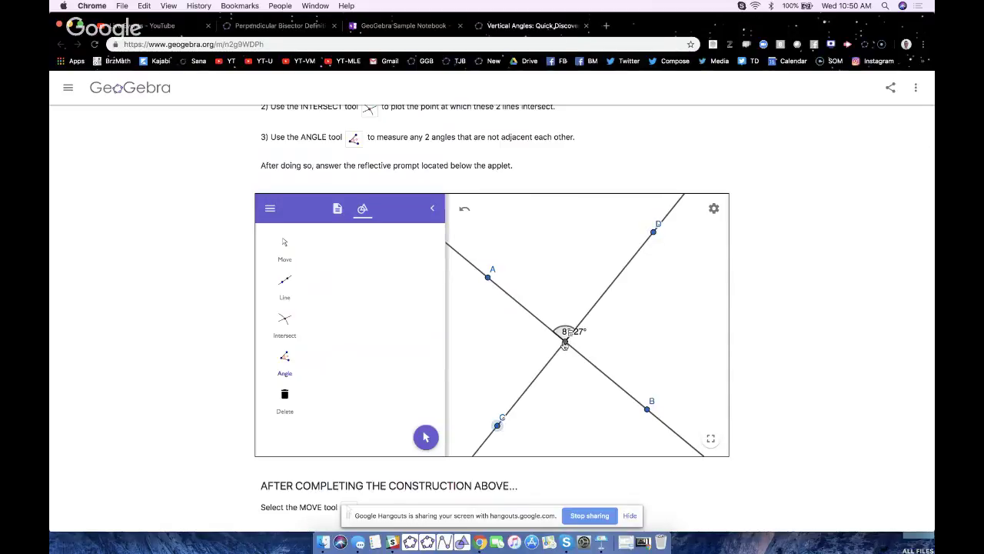
{"action": "left_click", "coordinate": [565, 344]}
{"action": "left_click", "coordinate": [648, 409]}
Drag points B, D and A around, checking both vertical angles stay equal, ending at 94.02°.
{"action": "left_click", "coordinate": [425, 438]}
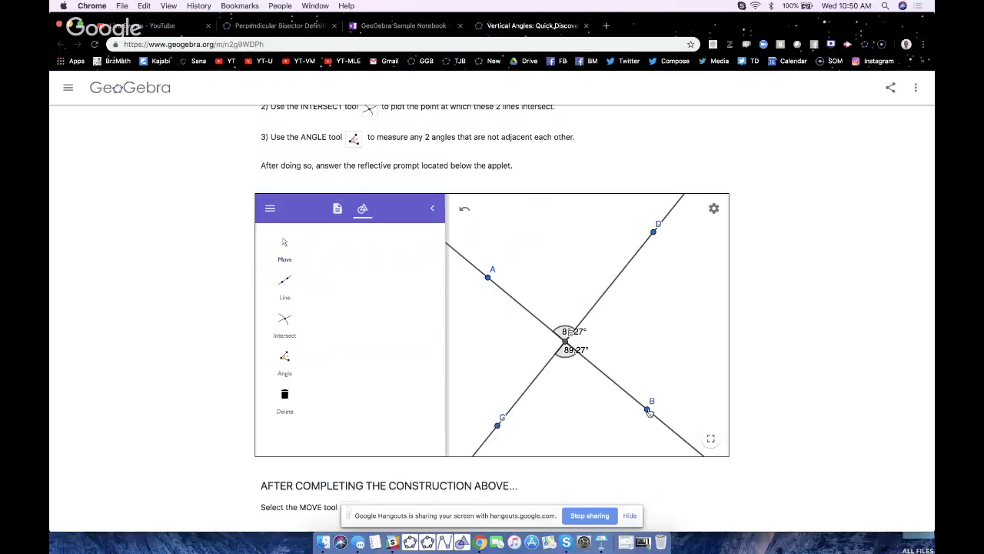
{"action": "left_click_drag", "start_coordinate": [647, 411], "coordinate": [669, 419]}
{"action": "left_click_drag", "start_coordinate": [573, 349], "coordinate": [575, 359]}
{"action": "left_click_drag", "start_coordinate": [655, 230], "coordinate": [673, 277]}
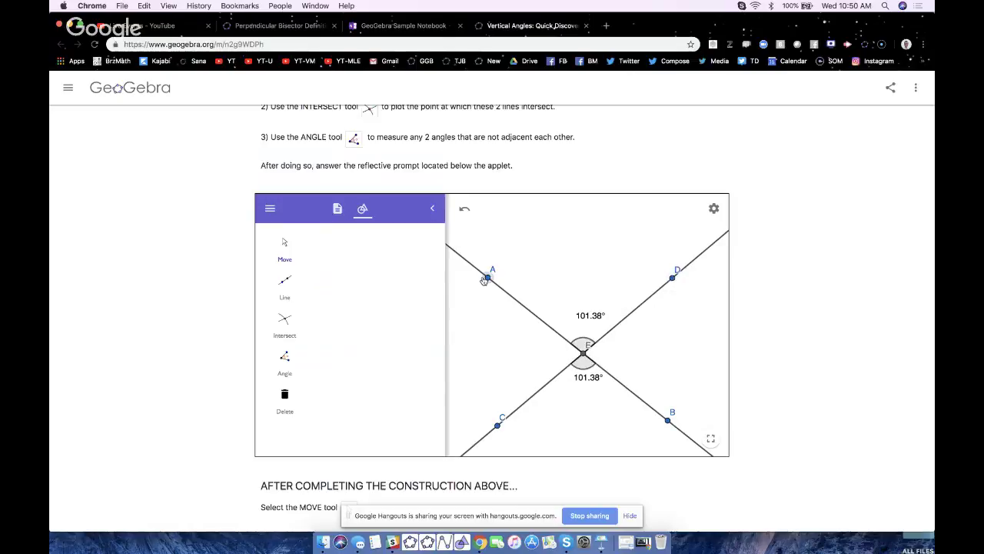
{"action": "left_click_drag", "start_coordinate": [483, 280], "coordinate": [531, 275]}
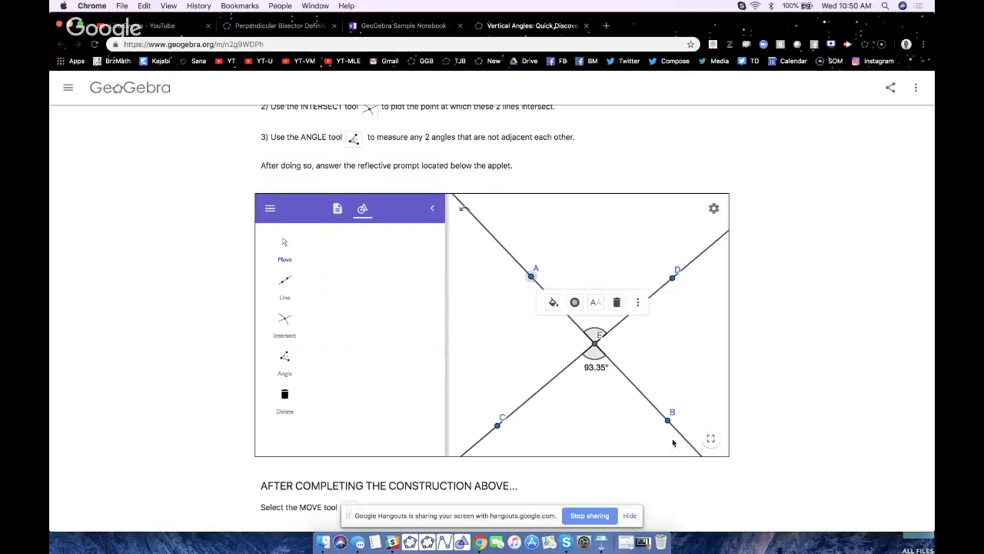
{"action": "mouse_move", "coordinate": [668, 421]}
{"action": "left_mouse_down"}
{"action": "mouse_move", "coordinate": [657, 336]}
{"action": "mouse_move", "coordinate": [678, 427]}
{"action": "left_mouse_up"}
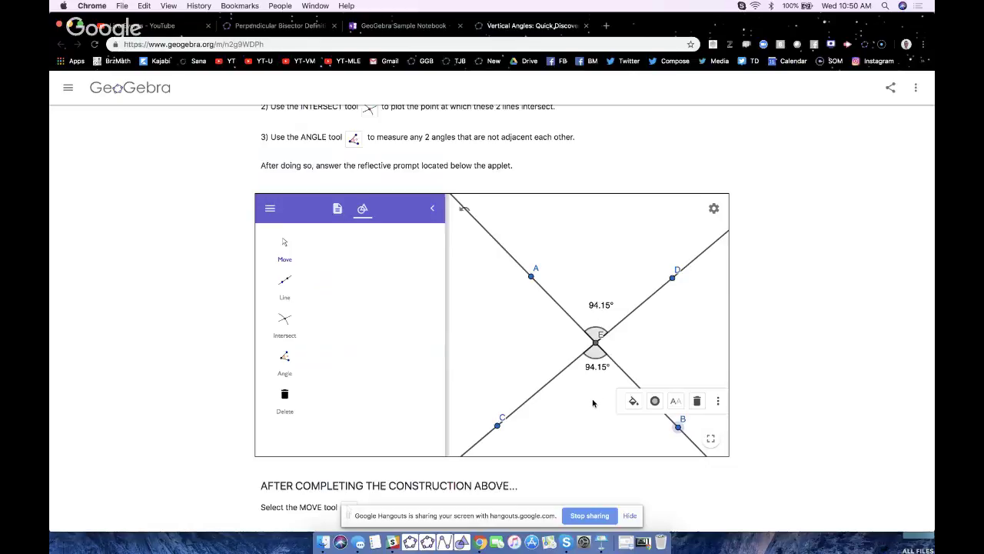
{"action": "mouse_move", "coordinate": [675, 278]}
{"action": "left_mouse_down"}
{"action": "mouse_move", "coordinate": [650, 281]}
{"action": "mouse_move", "coordinate": [610, 223]}
{"action": "mouse_move", "coordinate": [687, 269]}
{"action": "left_mouse_up"}
{"action": "left_click_drag", "start_coordinate": [532, 277], "coordinate": [504, 243]}
{"action": "left_click", "coordinate": [479, 294]}
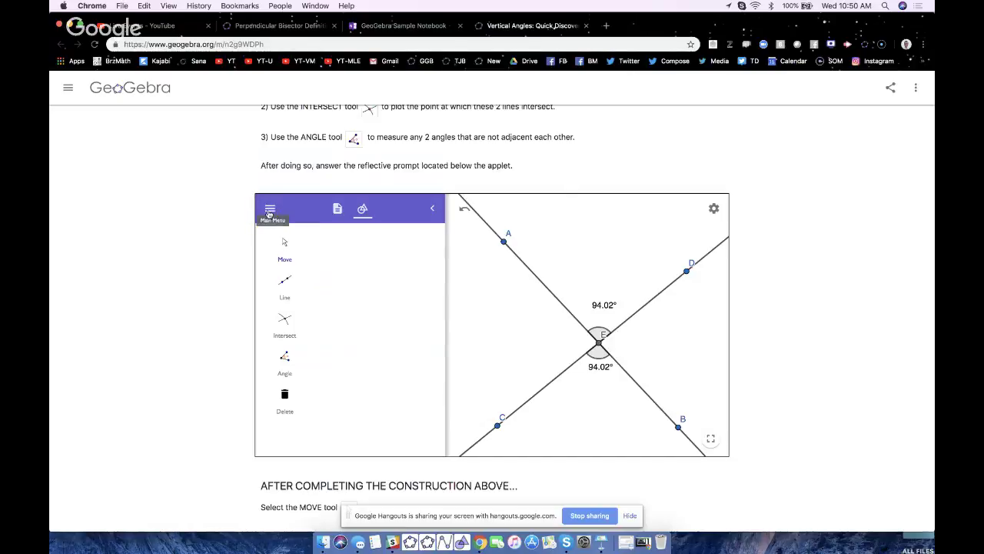
Save the construction through File > Save, replacing Untitled with 'VA Completed!'.
{"action": "left_click", "coordinate": [269, 213]}
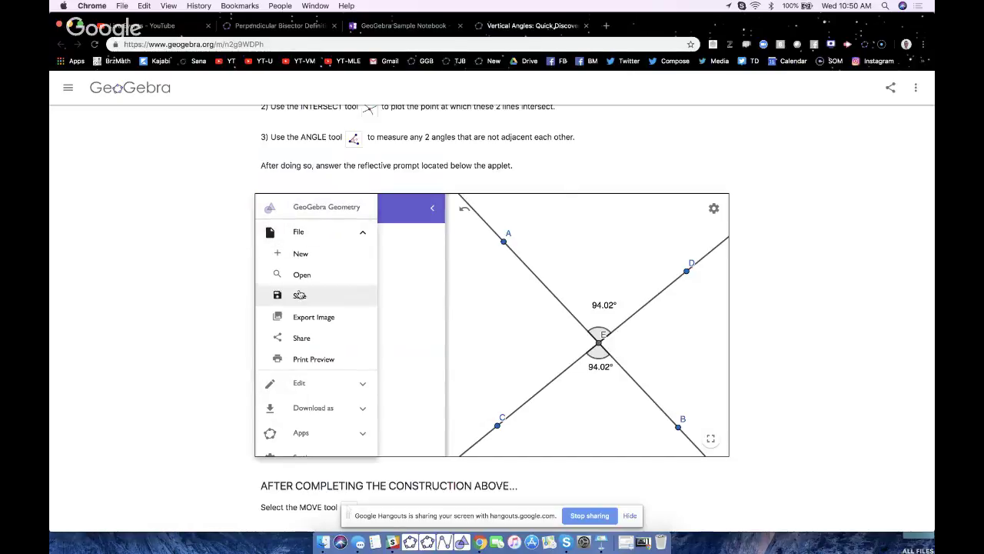
{"action": "left_click", "coordinate": [299, 295]}
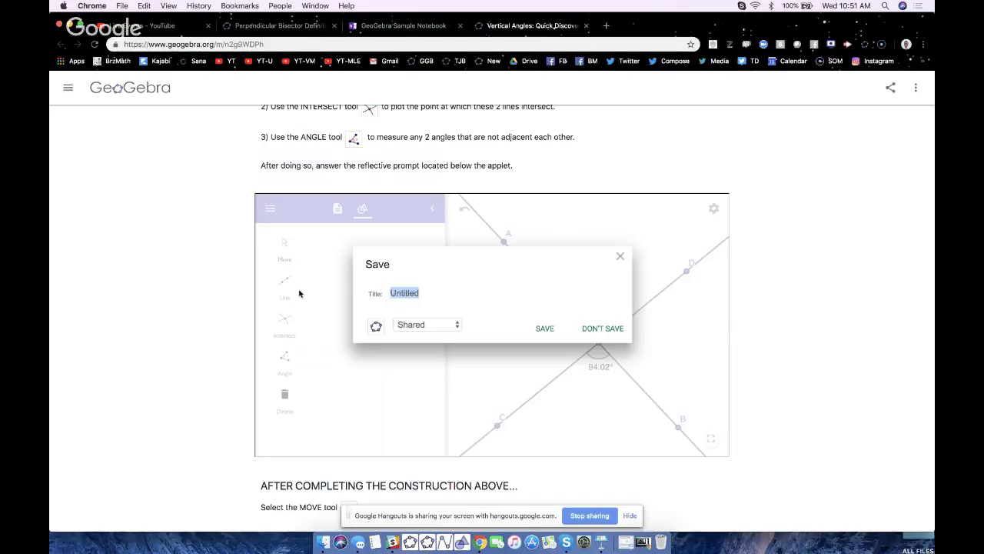
{"action": "key", "text": "BackSpace"}
{"action": "type", "text": "VA Completed!"}
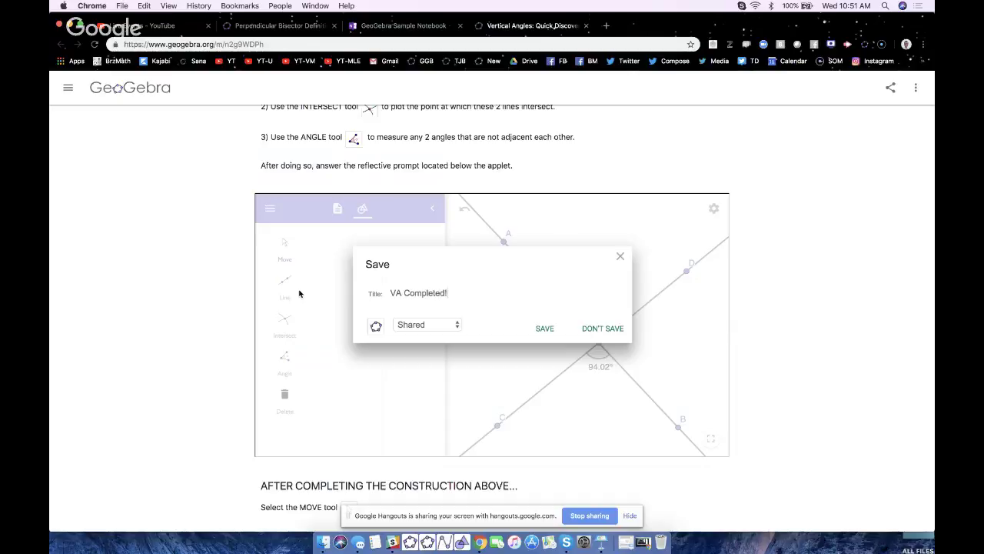
{"action": "left_click", "coordinate": [549, 331]}
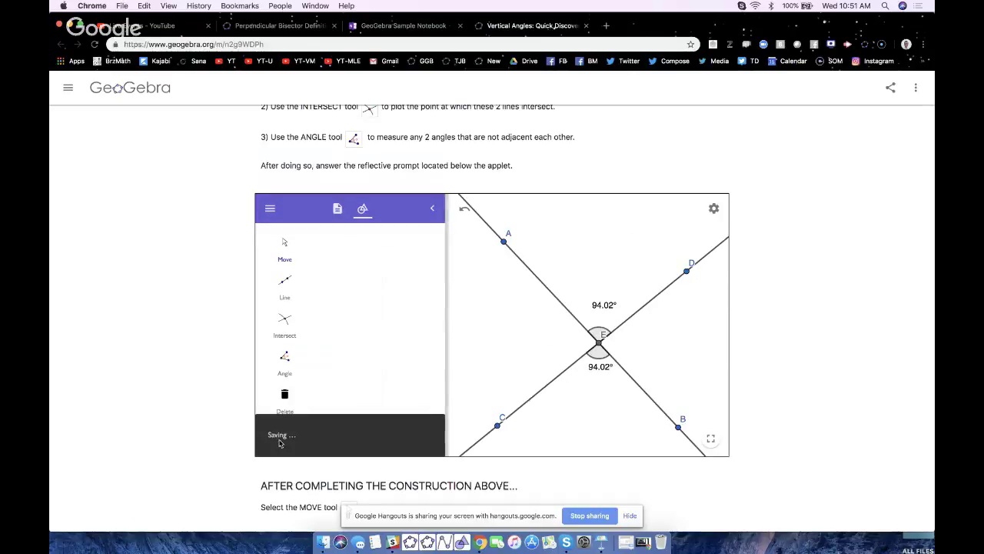
{"action": "scroll", "coordinate": [280, 443], "scroll_direction": "up", "scroll_amount": 5}
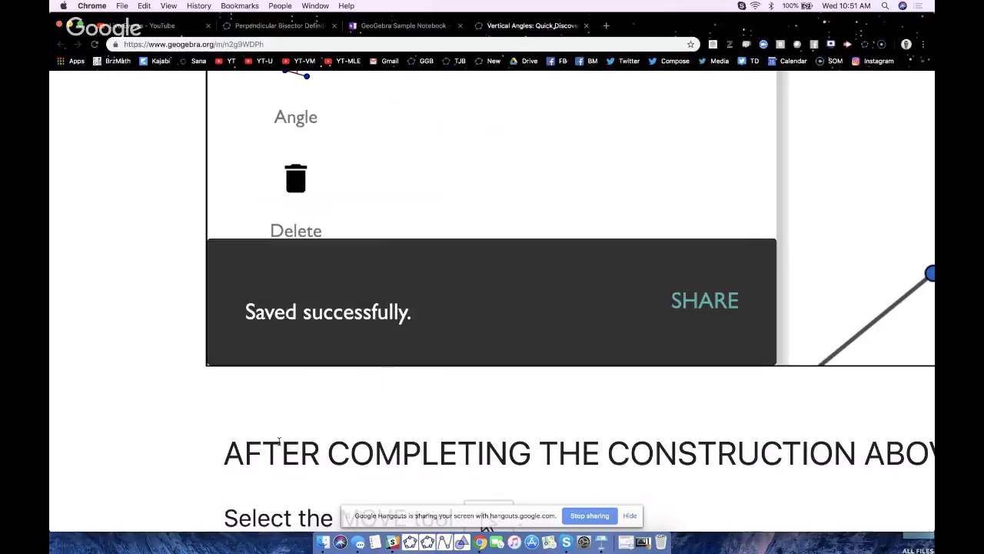
Open the saved VA Completed! activity from the GeoGebra profile page.
{"action": "scroll", "coordinate": [376, 365], "scroll_direction": "down", "scroll_amount": 5}
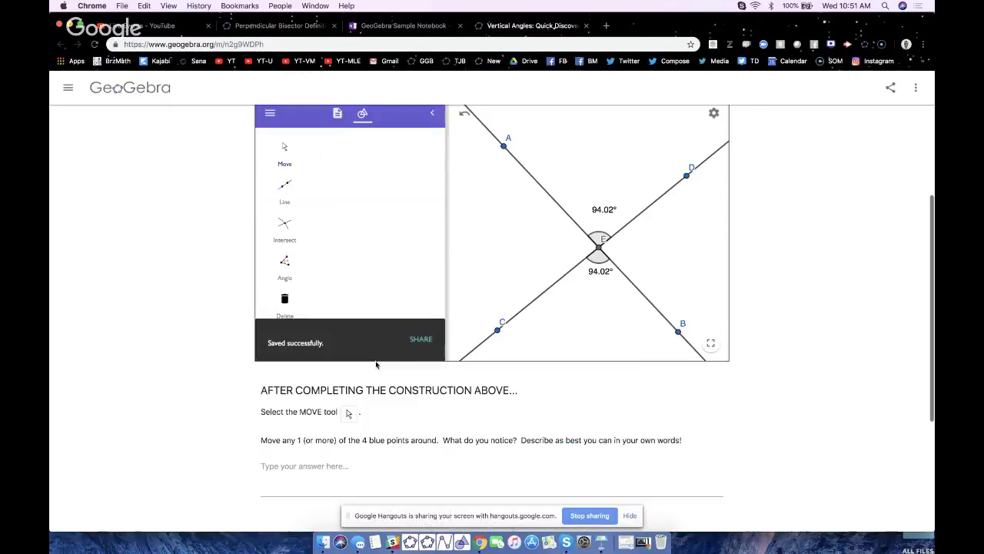
{"action": "scroll", "coordinate": [795, 383], "scroll_direction": "up", "scroll_amount": 1}
{"action": "scroll", "coordinate": [795, 383], "scroll_direction": "up", "scroll_amount": 4}
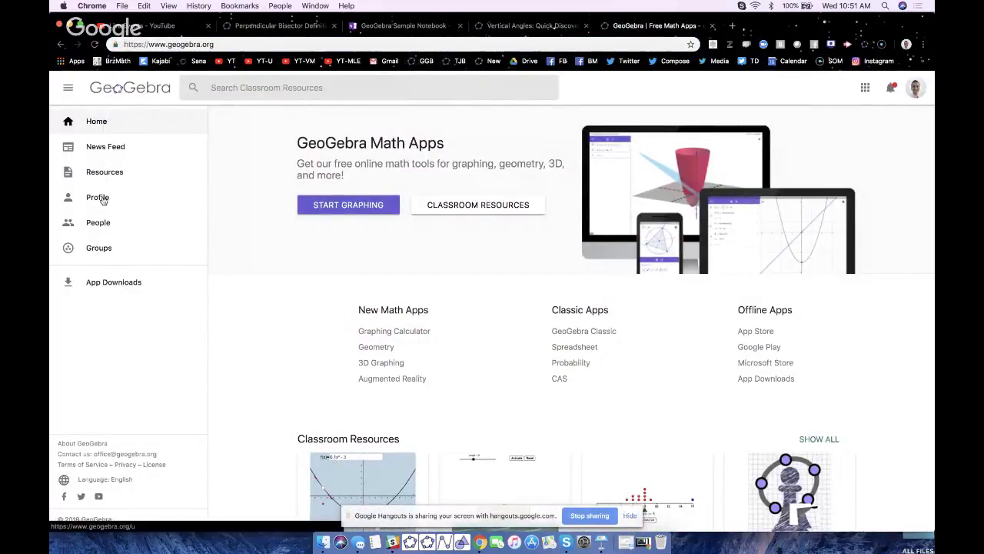
{"action": "scroll", "coordinate": [108, 198], "scroll_direction": "up", "scroll_amount": 5}
{"action": "left_click", "coordinate": [191, 311]}
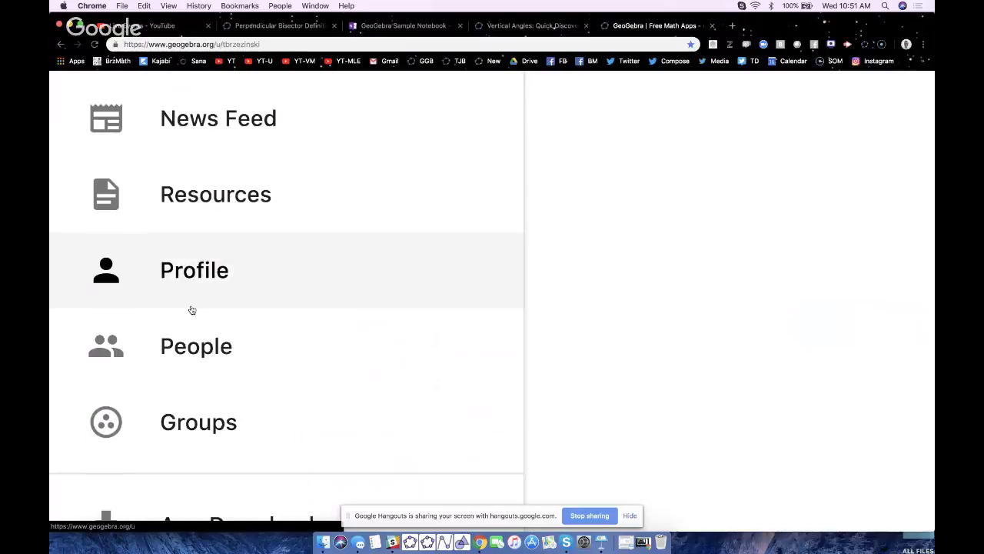
{"action": "scroll", "coordinate": [192, 308], "scroll_direction": "up", "scroll_amount": 1}
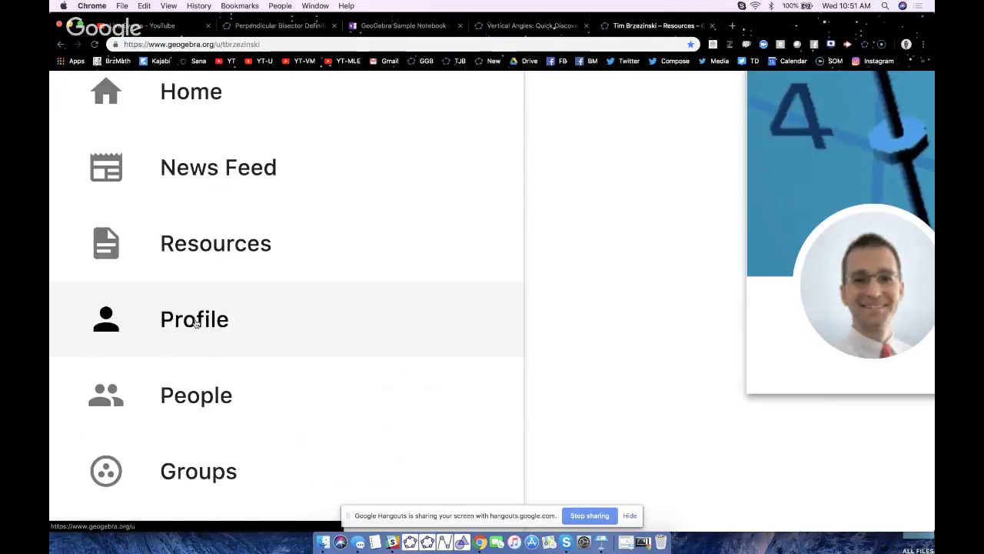
{"action": "scroll", "coordinate": [194, 323], "scroll_direction": "down", "scroll_amount": 5}
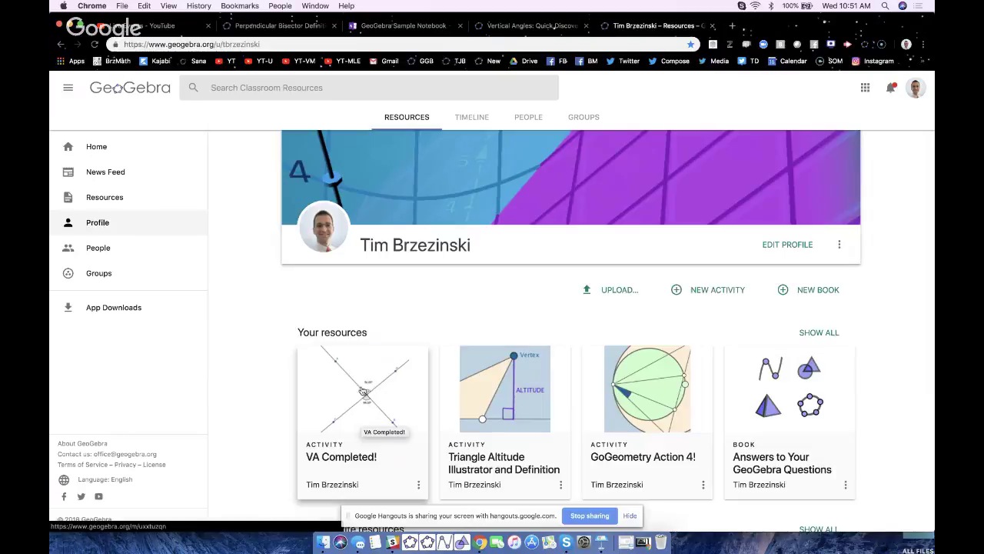
{"action": "left_click", "coordinate": [362, 401]}
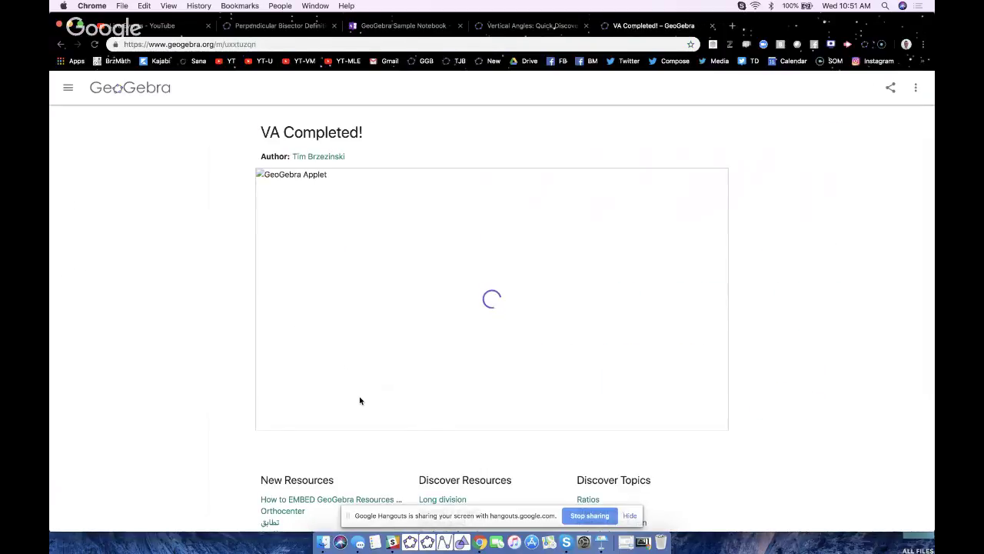
Copy its OneNote share link and return to the OneNote Vertical Angles page.
{"action": "left_click", "coordinate": [890, 90]}
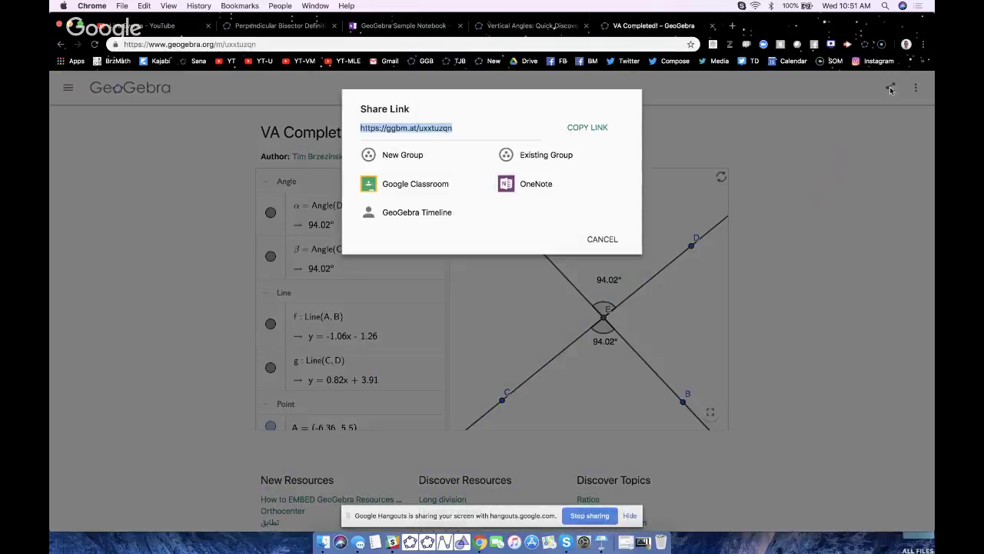
{"action": "left_click", "coordinate": [536, 185]}
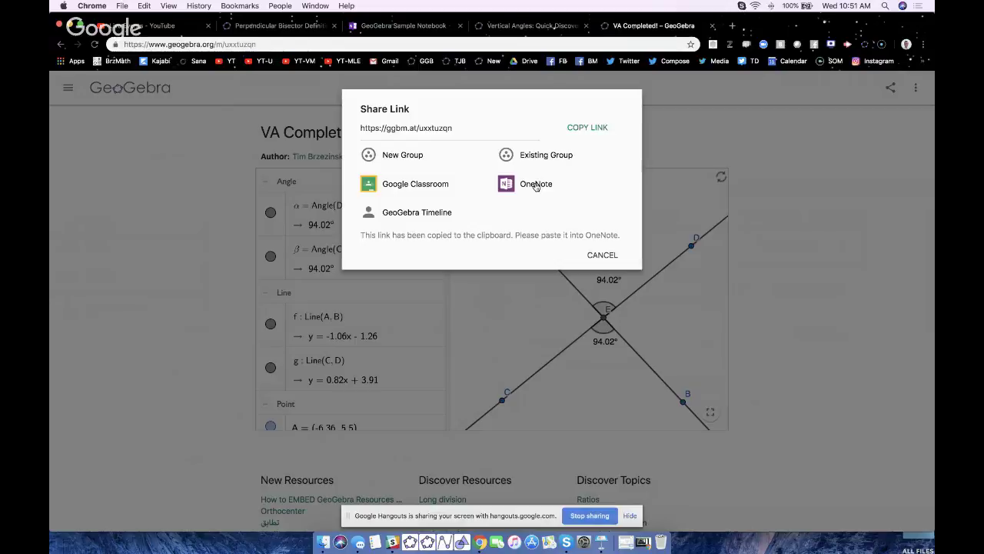
{"action": "left_click", "coordinate": [763, 268]}
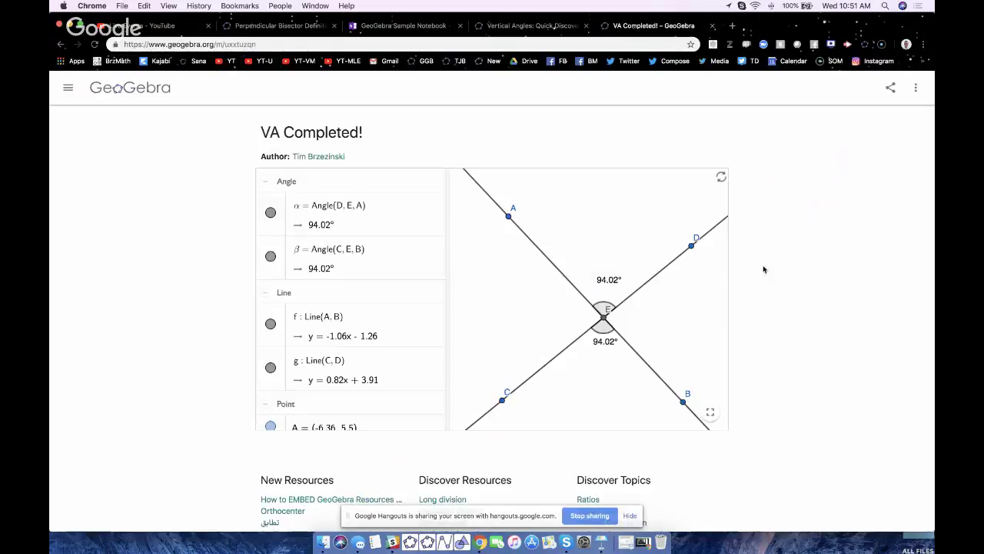
{"action": "left_click", "coordinate": [404, 25]}
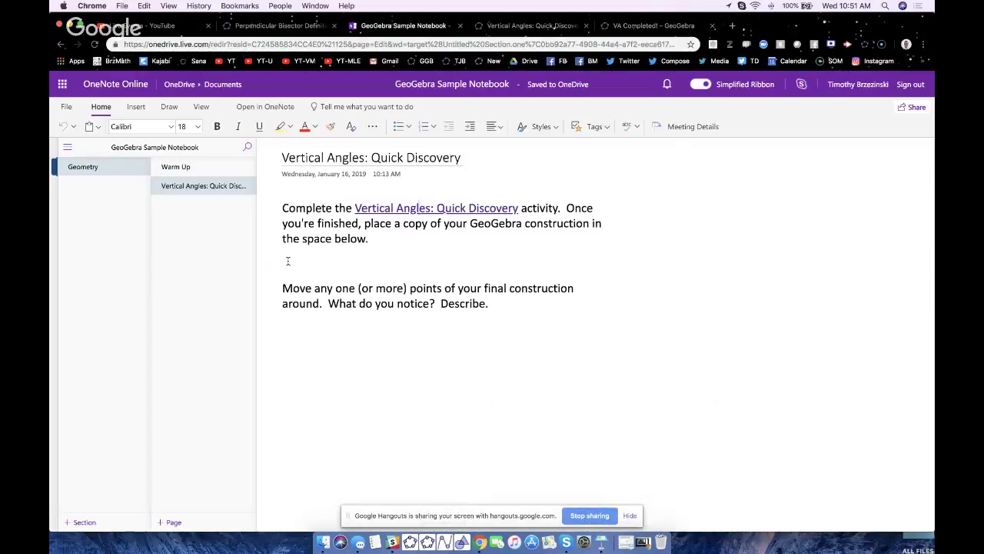
Paste the ggbm.at VA Completed! link below the instructions so the applet embeds, showing both angles at 94.02°.
{"action": "left_click", "coordinate": [370, 247]}
{"action": "key", "text": "Return"}
{"action": "key", "text": "Return"}
{"action": "key", "text": "super+v"}
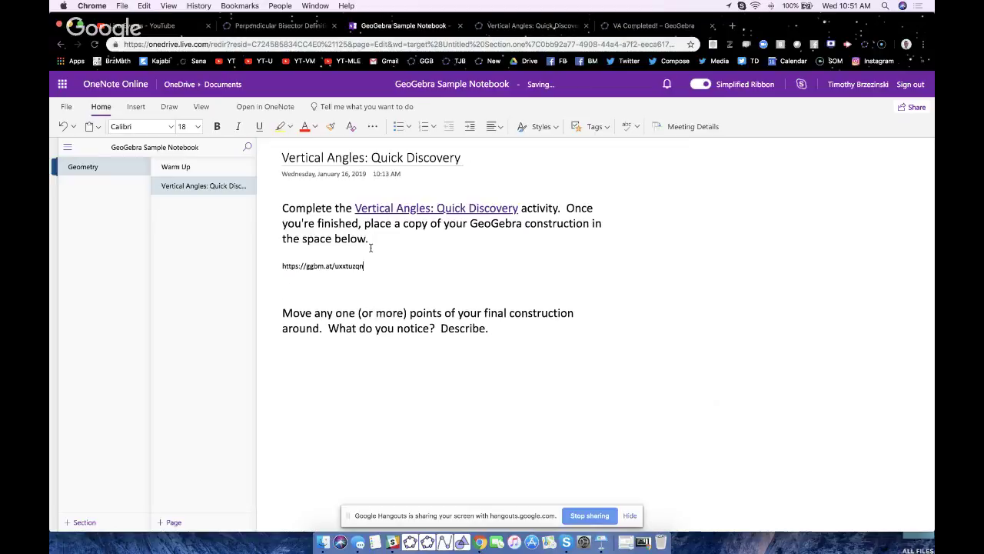
{"action": "key", "text": "Return"}
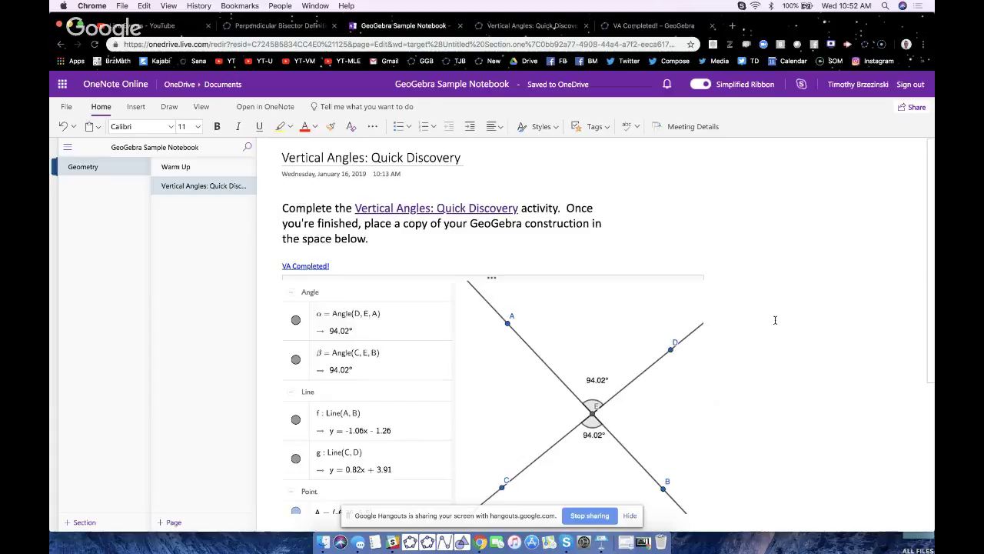
{"action": "scroll", "coordinate": [775, 320], "scroll_direction": "down", "scroll_amount": 5}
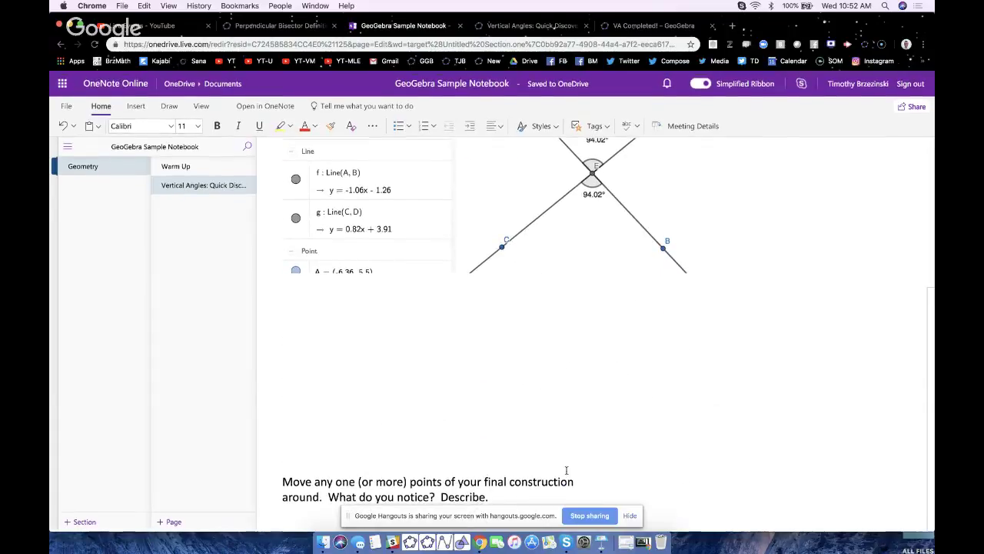
{"action": "scroll", "coordinate": [835, 378], "scroll_direction": "up", "scroll_amount": 5}
{"action": "scroll", "coordinate": [837, 378], "scroll_direction": "down", "scroll_amount": 1}
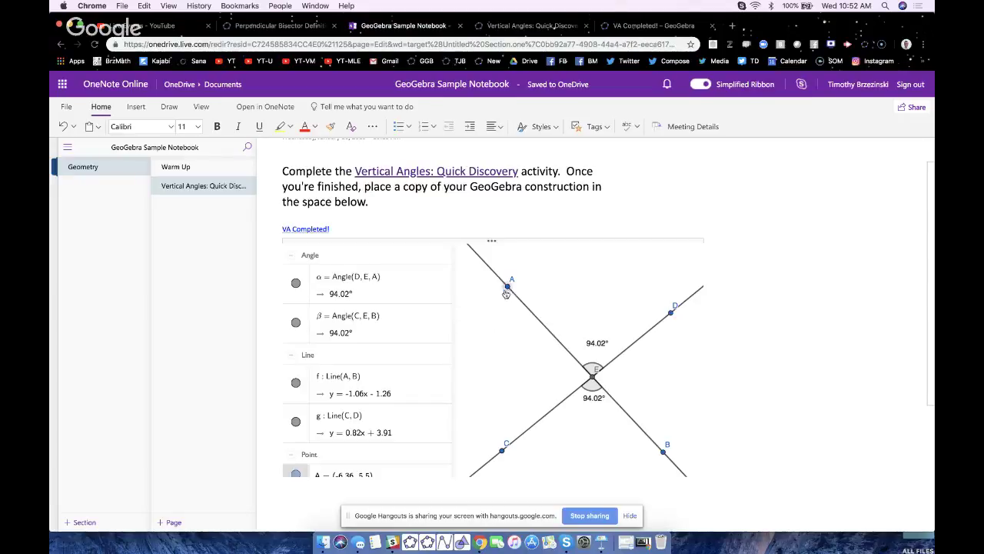
{"action": "left_click_drag", "start_coordinate": [508, 287], "coordinate": [517, 317]}
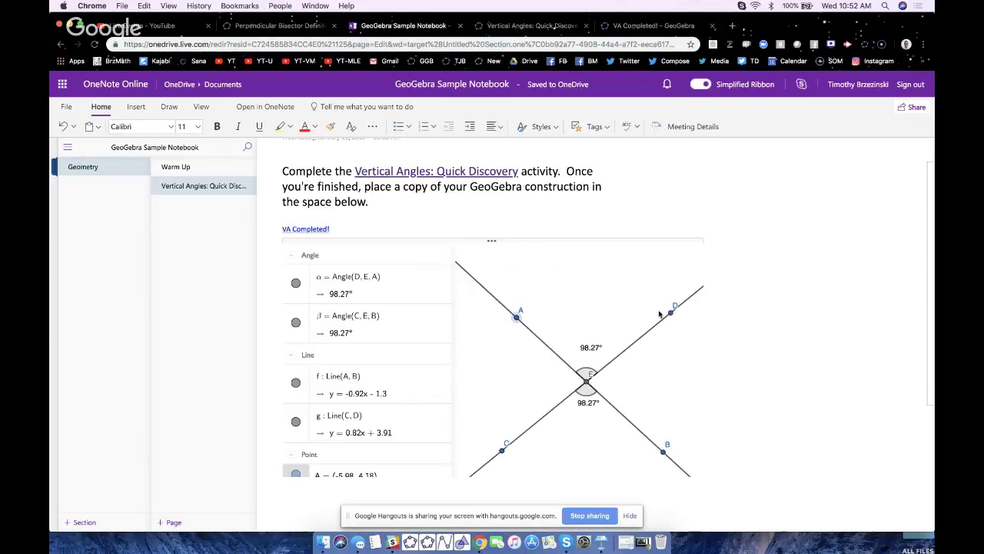
{"action": "left_click_drag", "start_coordinate": [673, 318], "coordinate": [647, 286]}
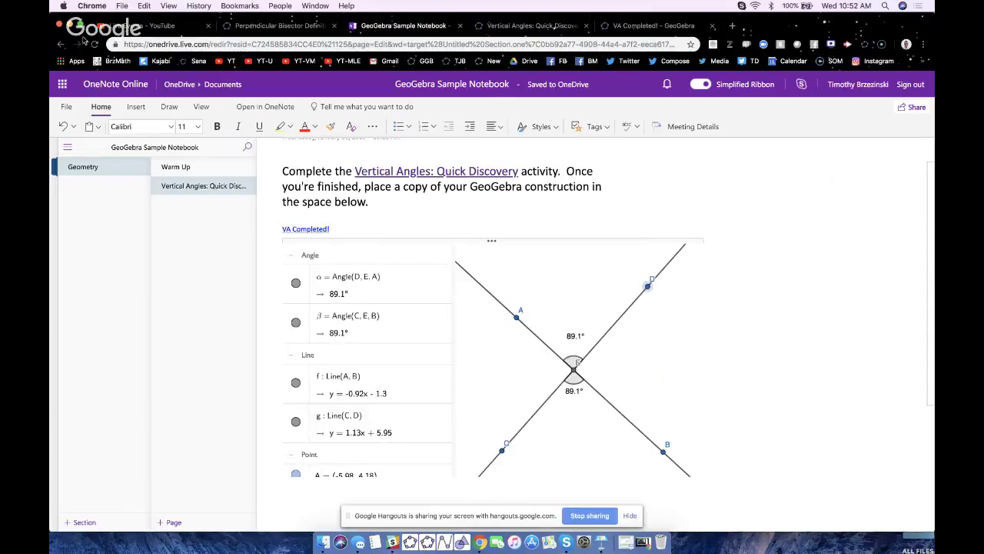